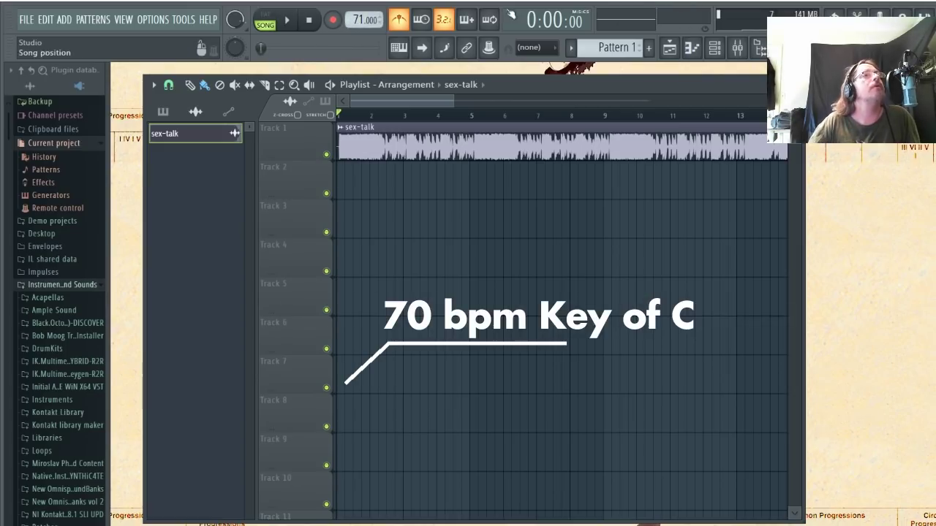
key(space)
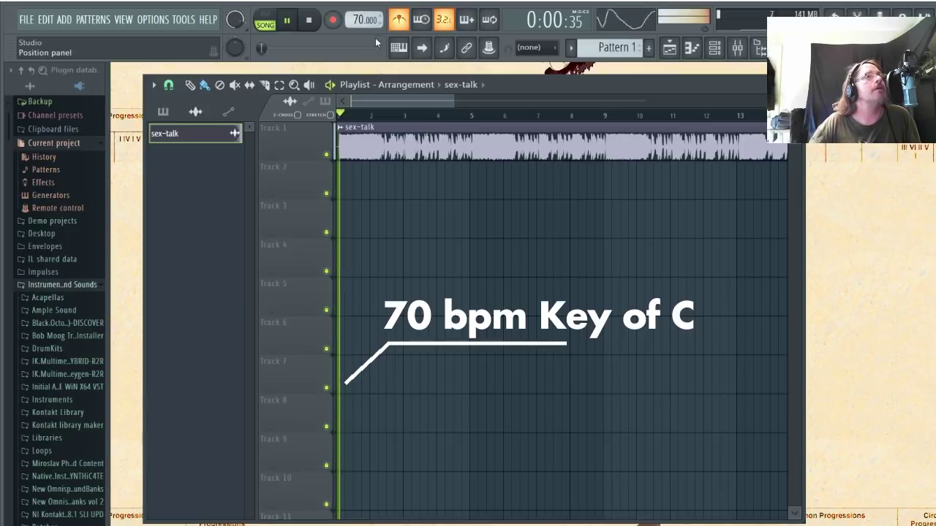
key(space)
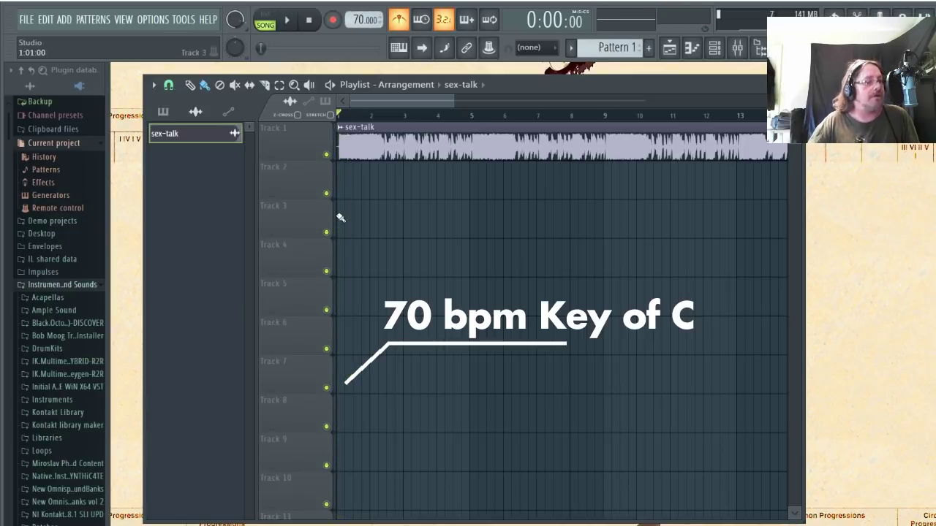
ctrl+scroll(348, 197, up, 8)
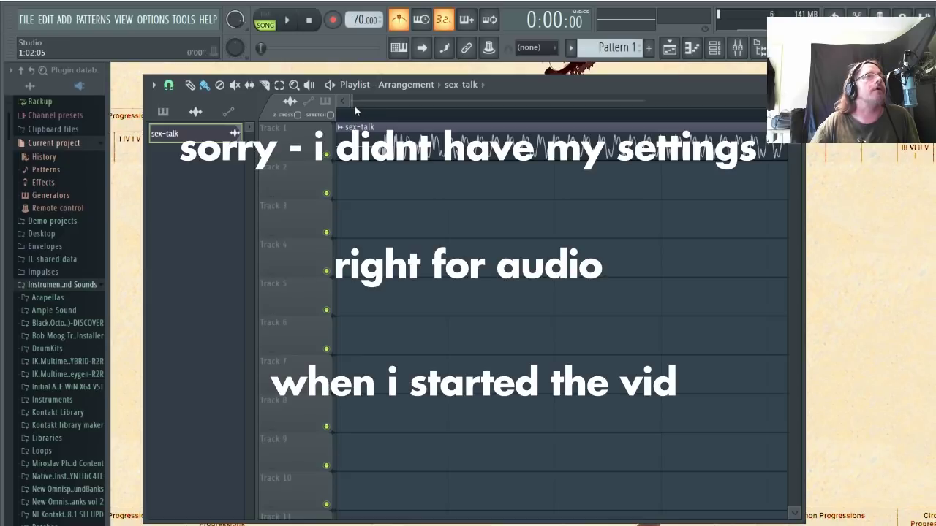
ctrl+scroll(350, 110, up, 2)
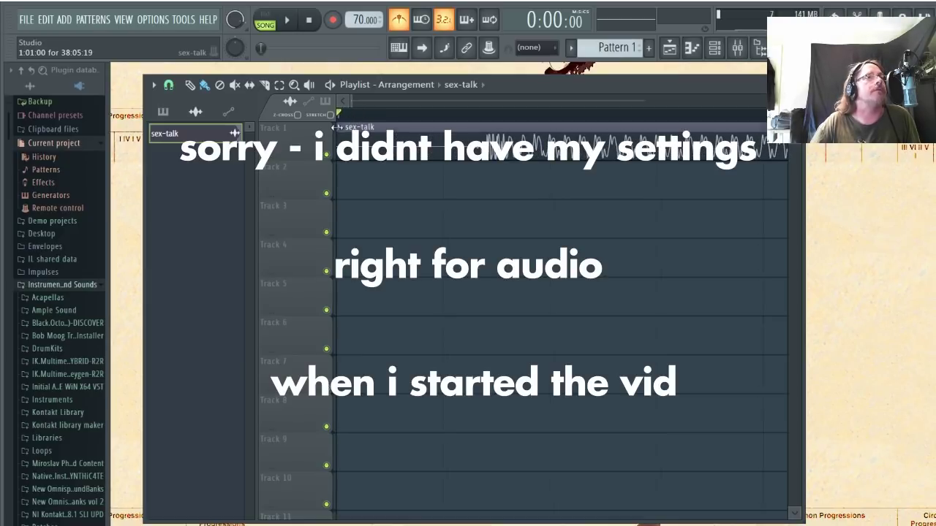
drag(338, 126, 481, 184)
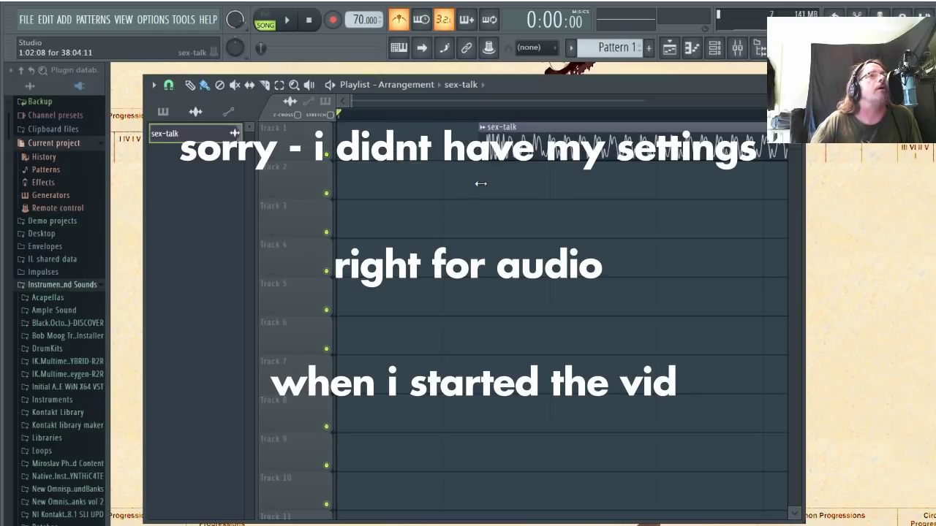
key(ctrl+z)
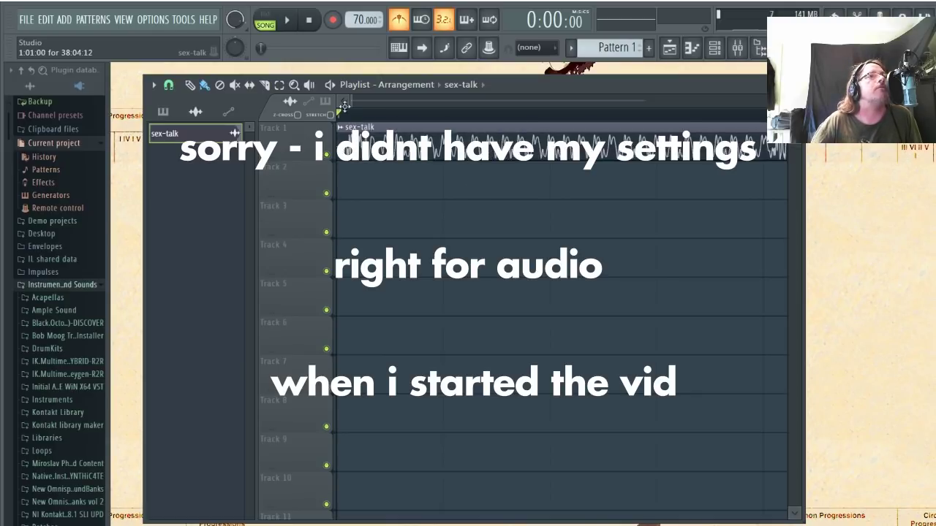
key(space)
scroll(600, 174, down, 2)
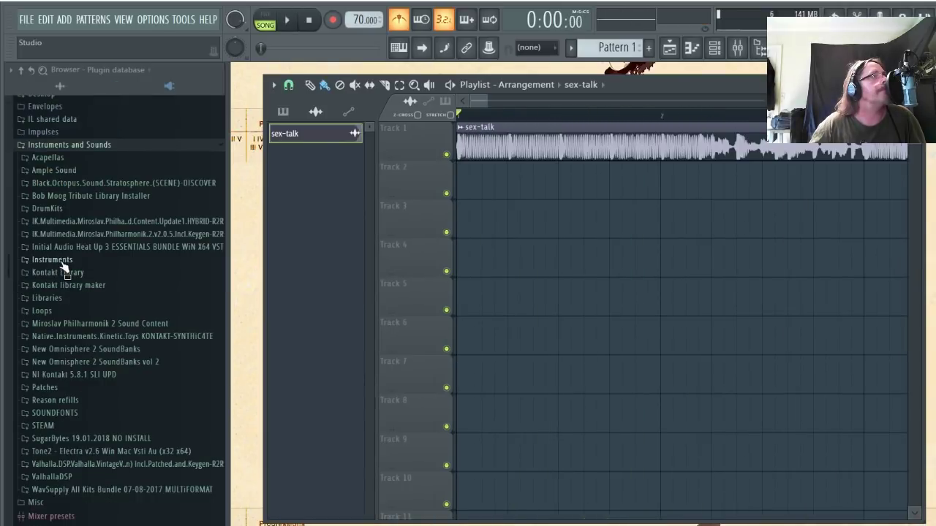
Browse DrumKits > Modern > AMARI – YO PIERRE 808s and preview the 'yo pierre feat carti' 808.
click(53, 210)
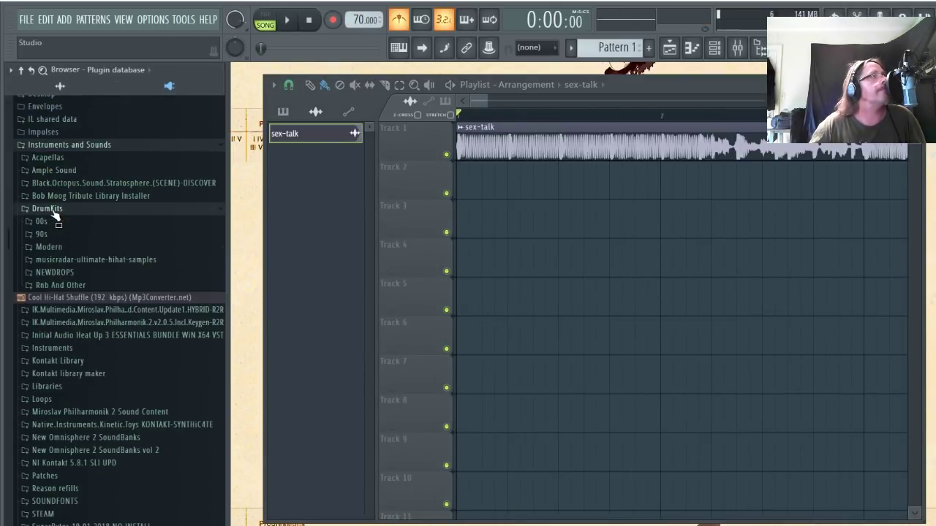
click(53, 247)
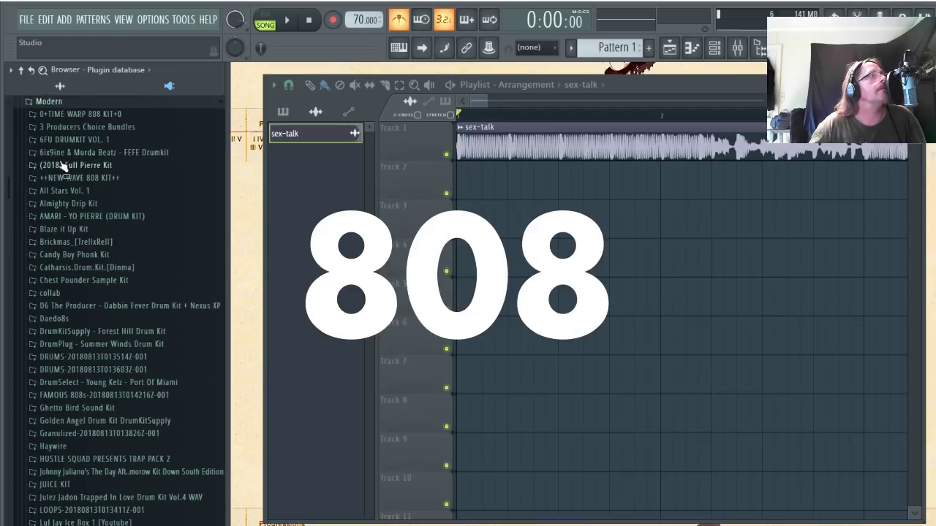
click(88, 217)
click(48, 231)
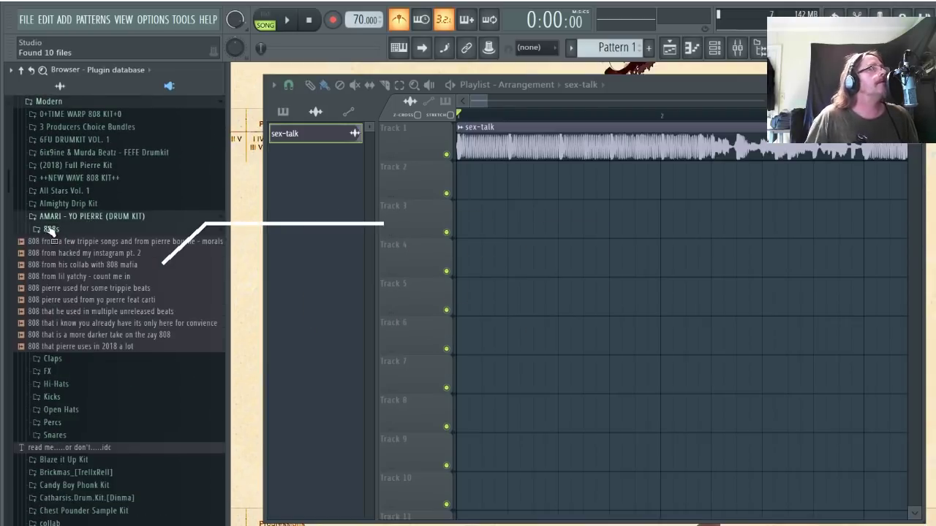
click(66, 287)
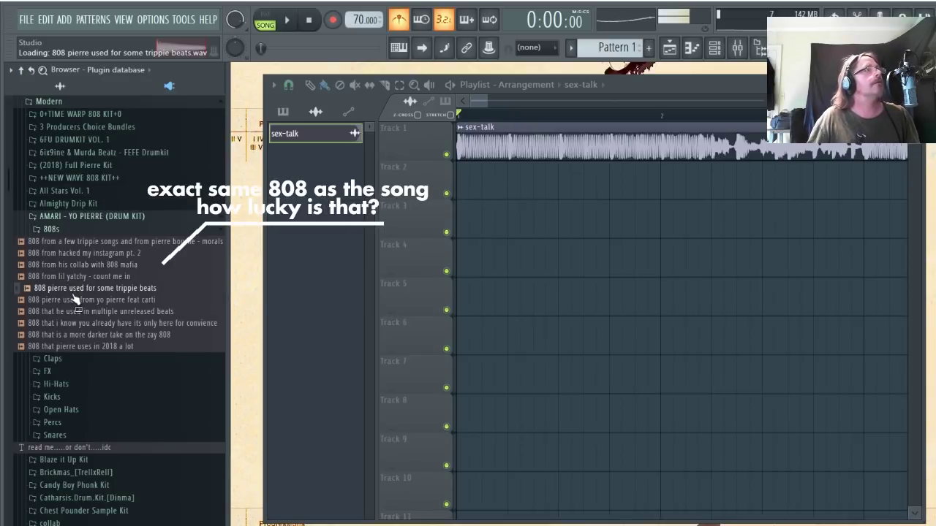
click(76, 300)
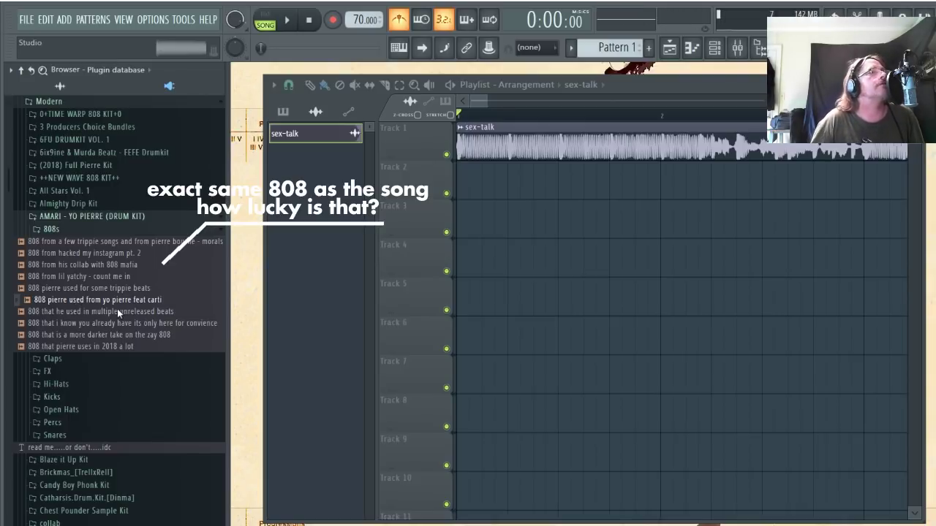
Load the 'yo pierre feat carti' 808 into a new channel routed to mixer insert 9 (Drums).
drag(114, 309, 315, 133)
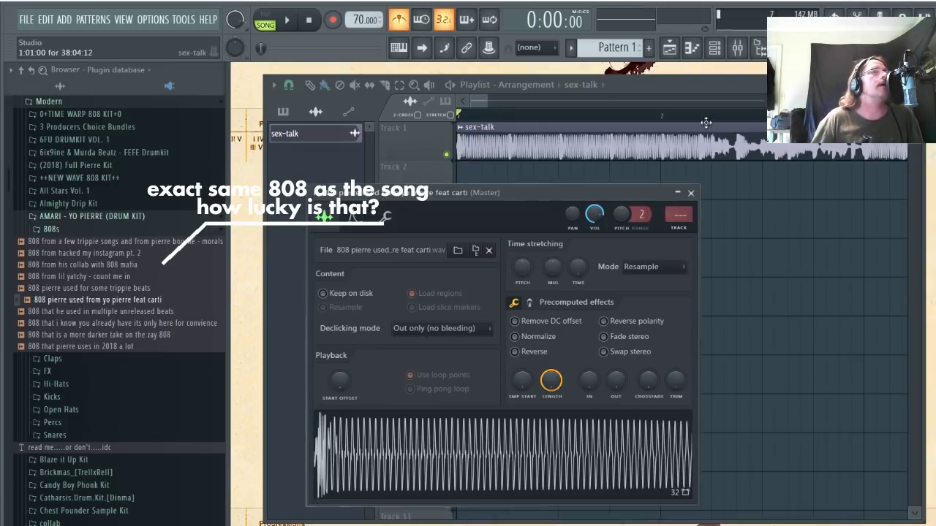
drag(678, 214, 679, 205)
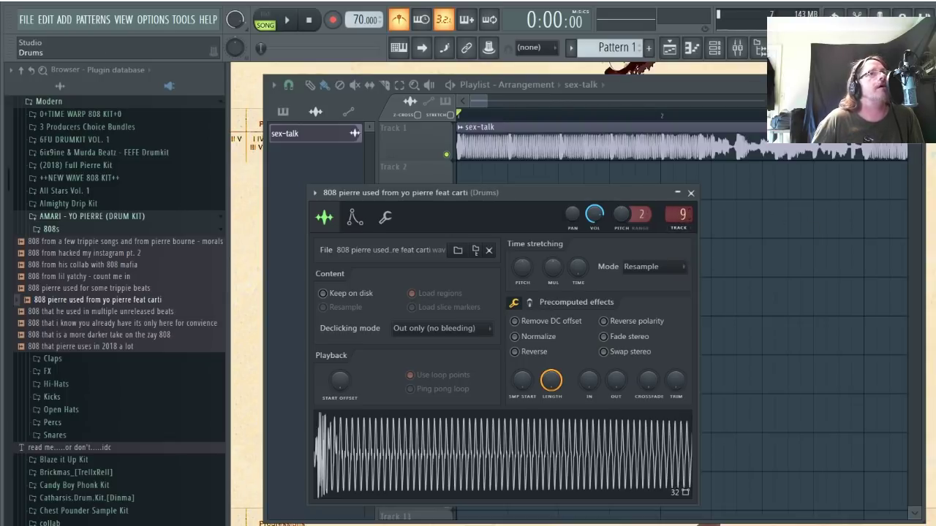
drag(636, 193, 561, 160)
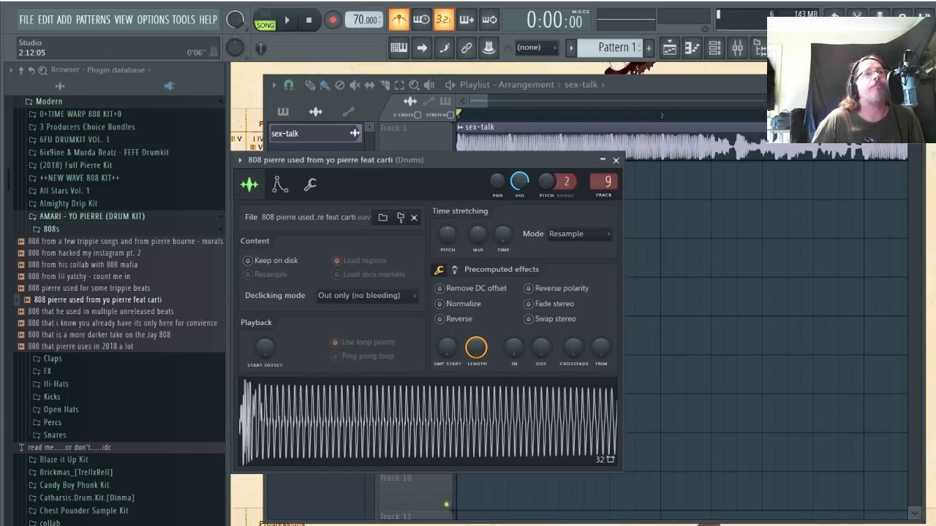
drag(511, 84, 890, 327)
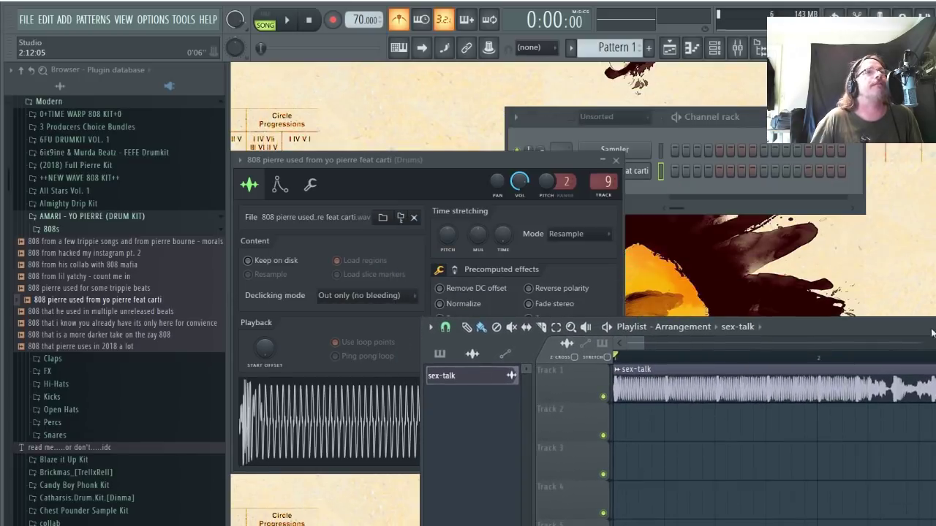
click(548, 116)
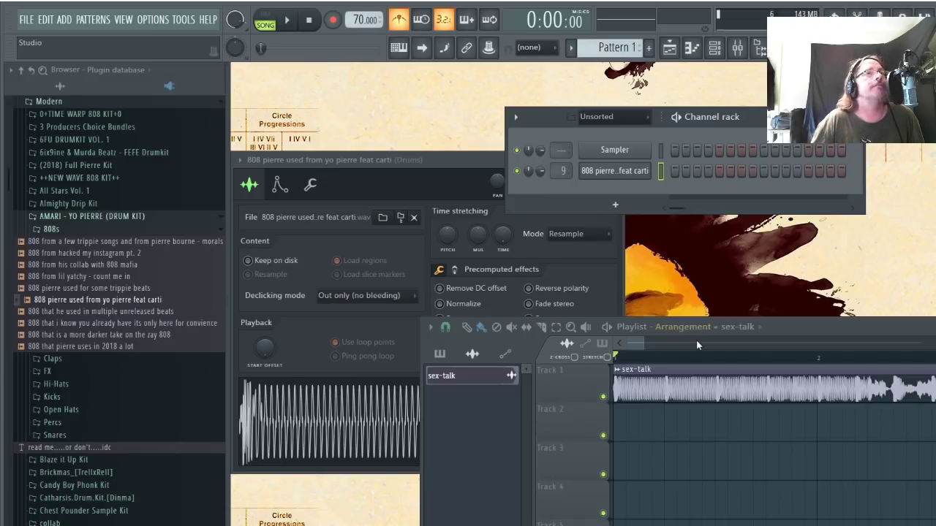
Audition the 808 and open its sample in the Edison audio editor.
drag(809, 330, 839, 206)
click(407, 169)
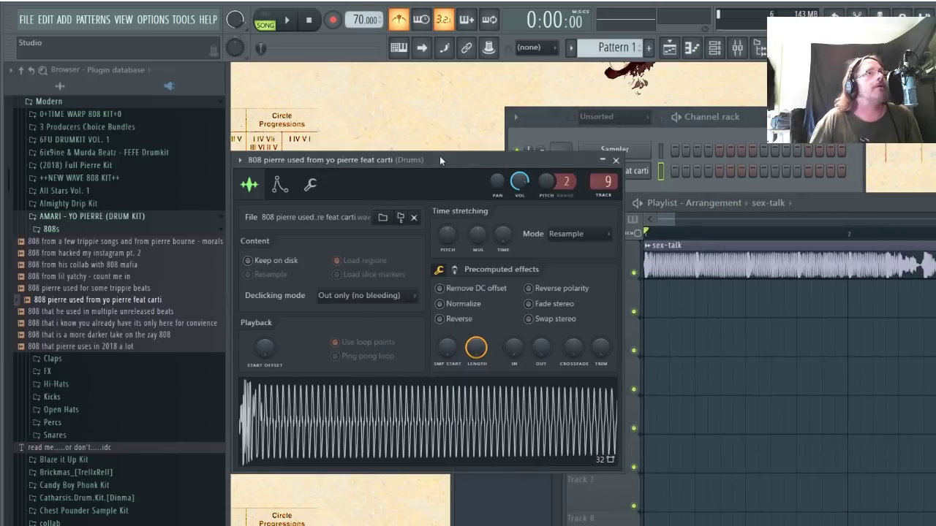
key(space)
key(space)
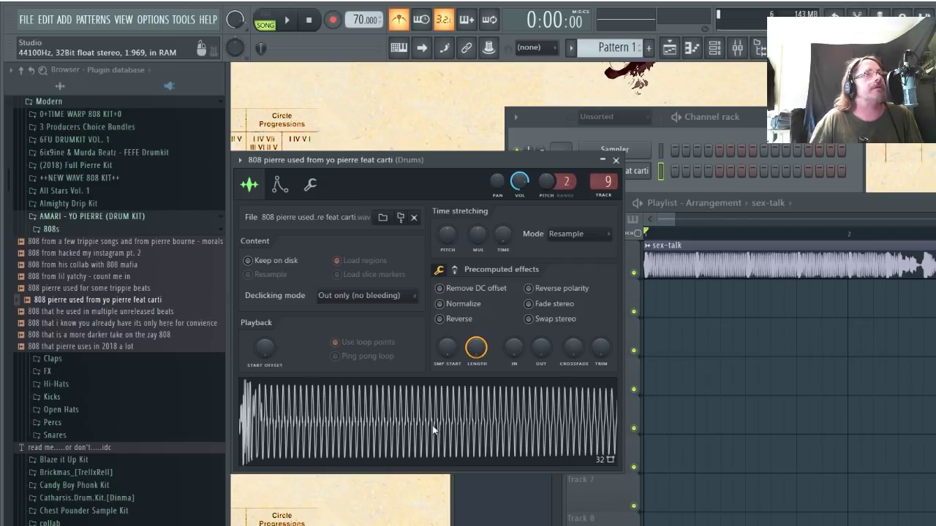
double_click(443, 435)
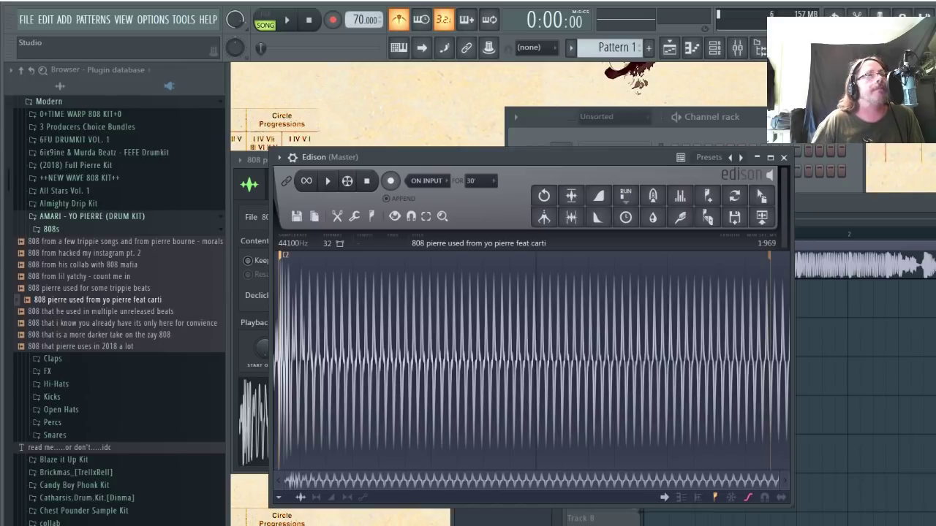
Close Edison and show the 808 channel's miscellaneous settings, with root note C5, over the Playlist.
click(784, 158)
click(310, 184)
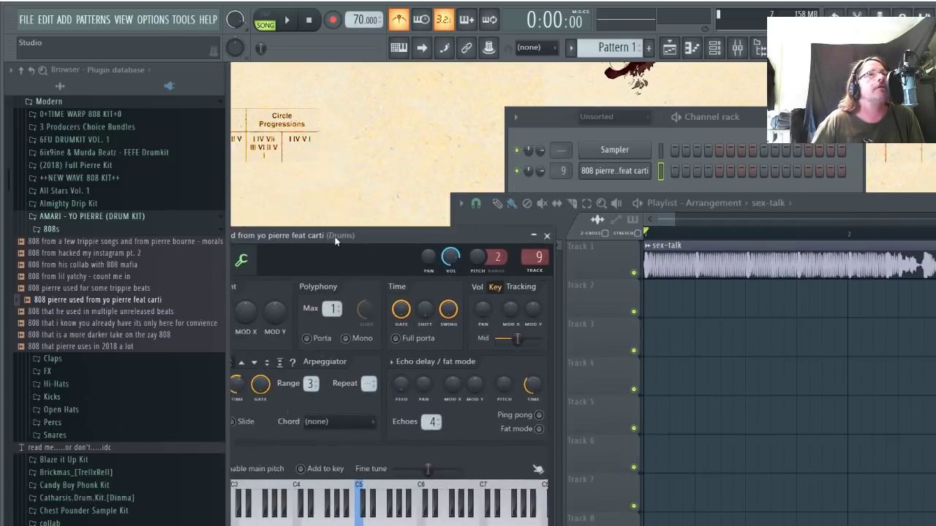
drag(402, 165, 436, 210)
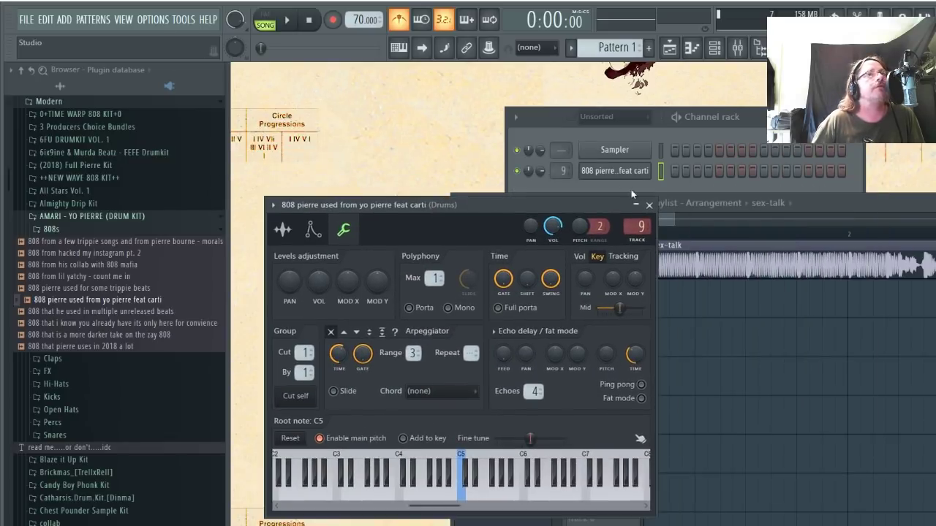
click(841, 207)
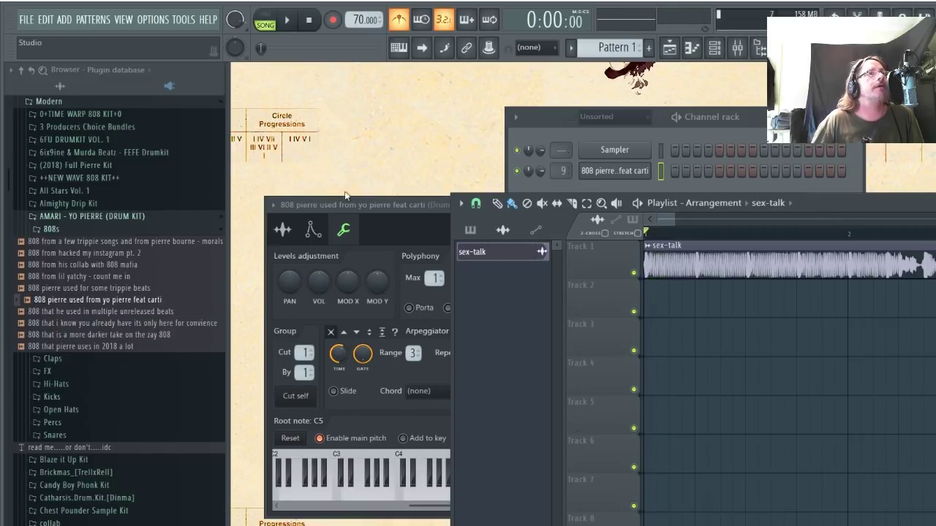
drag(359, 204, 371, 150)
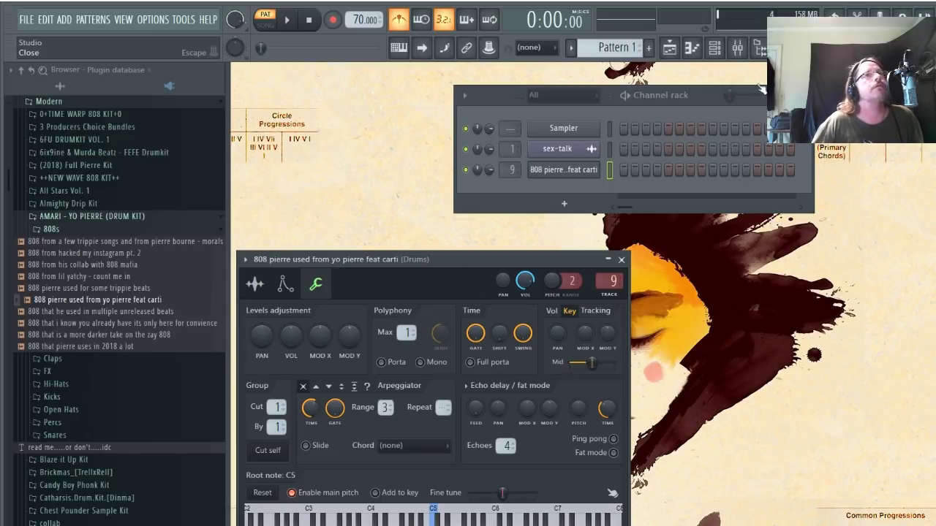
Open the sex-talk channel settings and play the whole arrangement in Song mode.
click(558, 148)
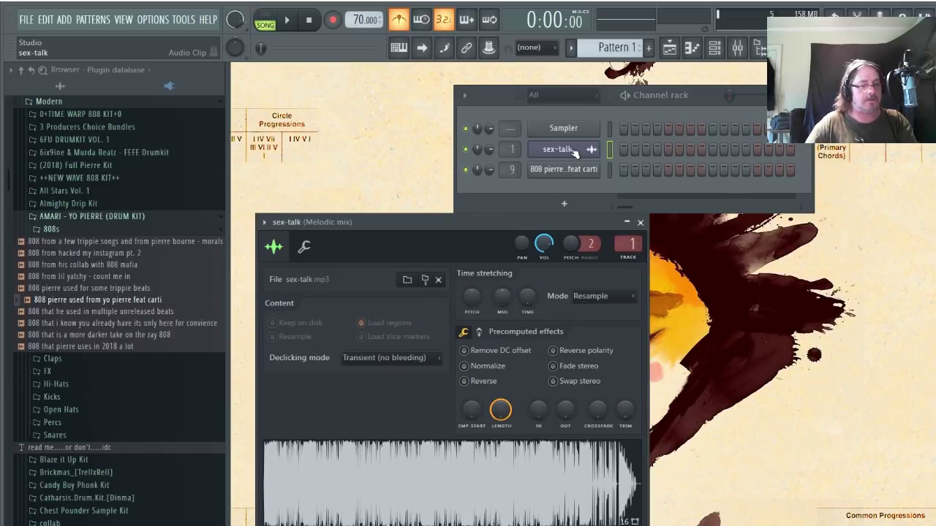
key(F5)
key(space)
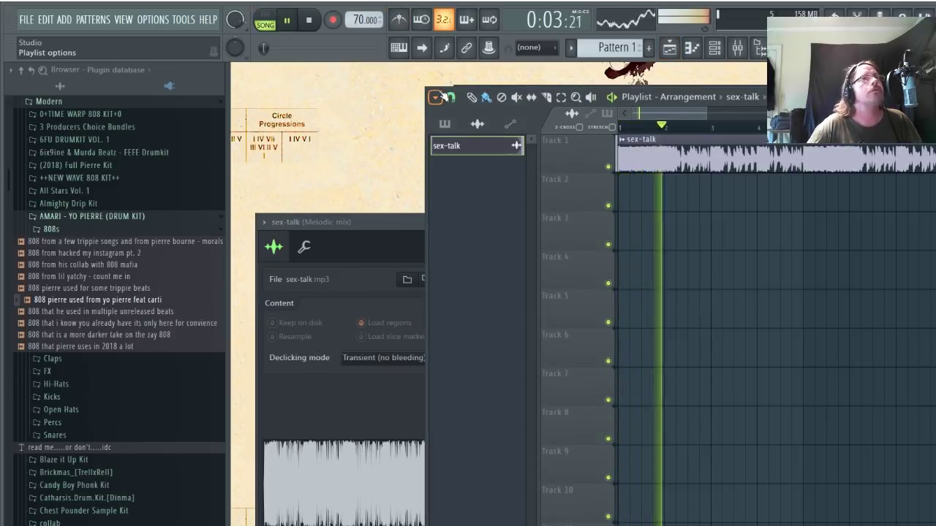
click(316, 22)
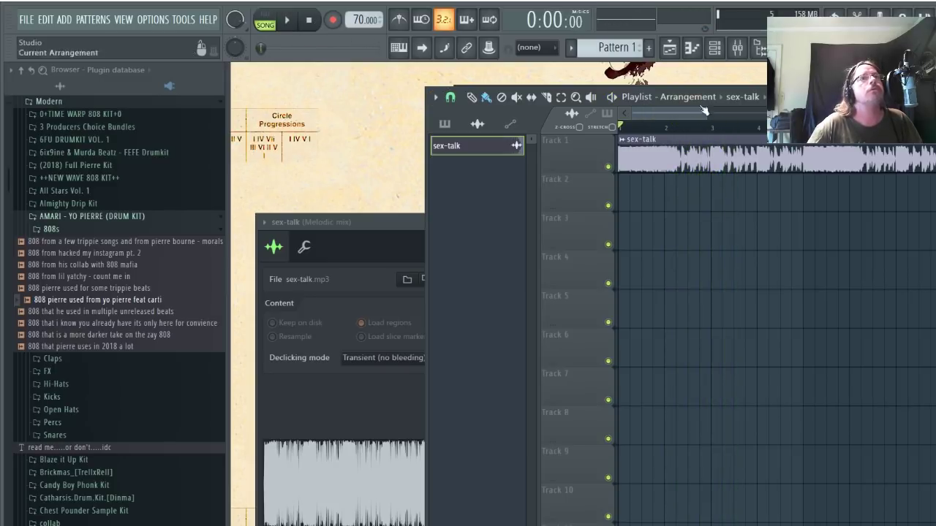
Replay the song from a later point, then show the Channel rack with the 808 under sex-talk.
click(755, 130)
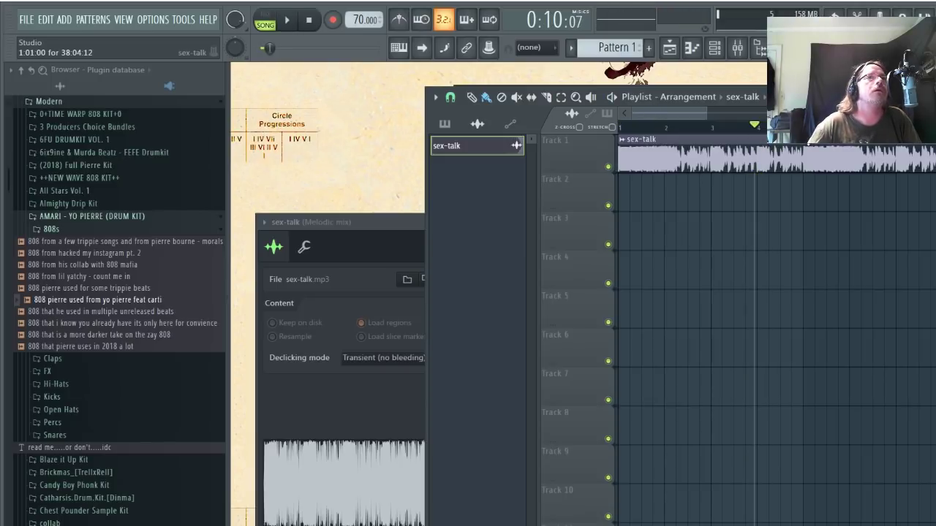
click(798, 130)
key(space)
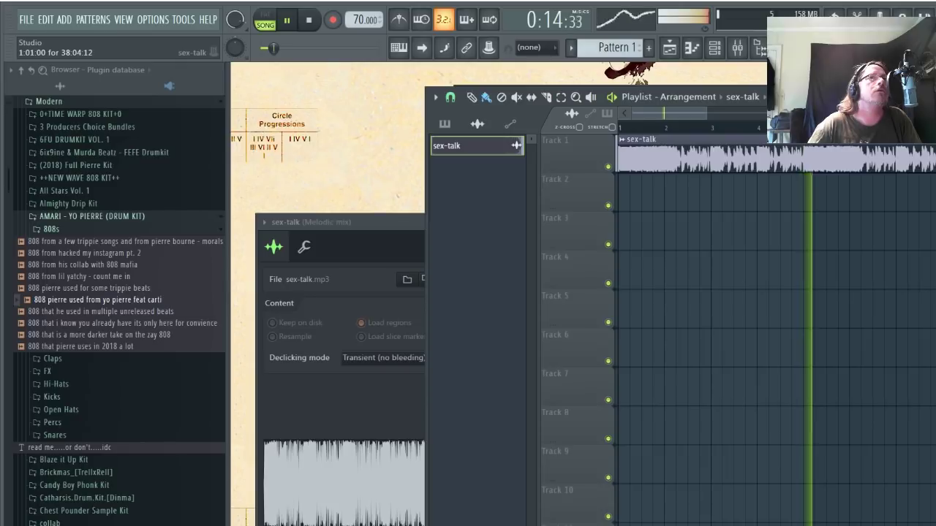
drag(375, 221, 403, 126)
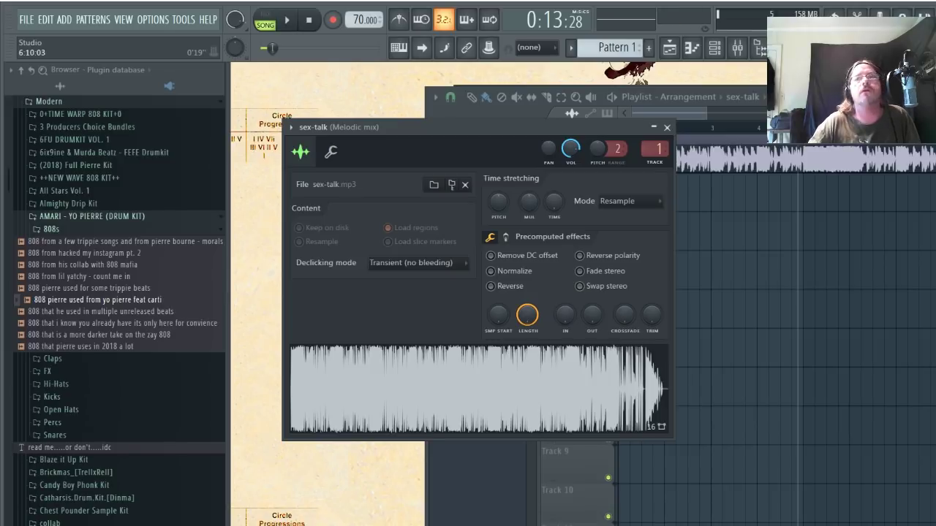
key(F6)
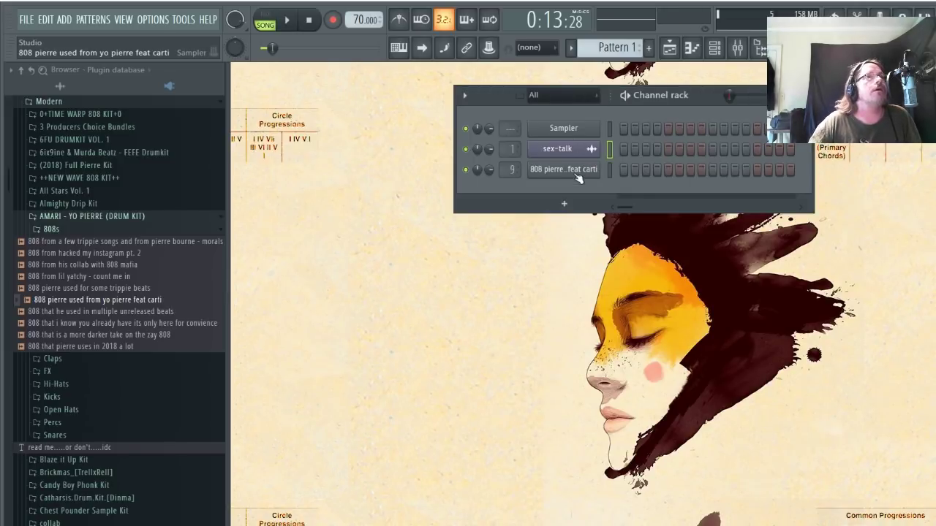
Audition the 808 channel at C5 using the Z key.
click(577, 173)
key(z)
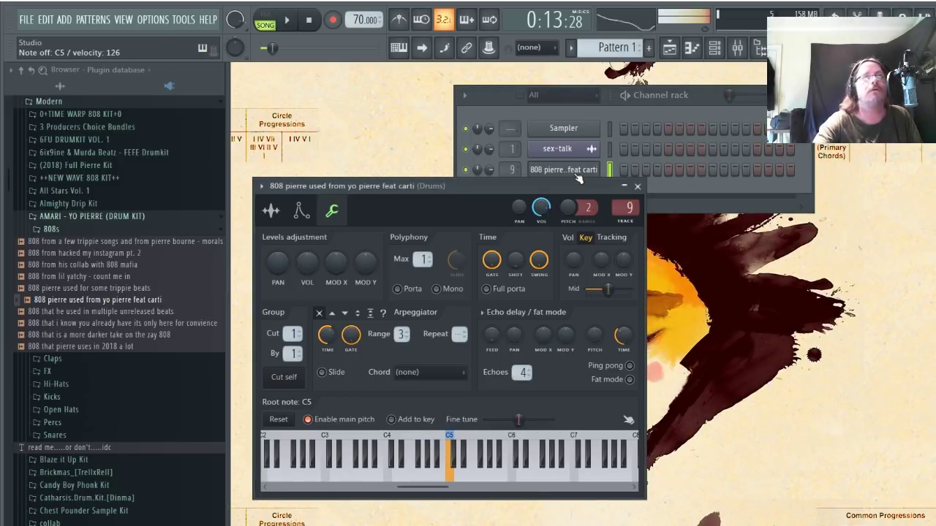
click(637, 186)
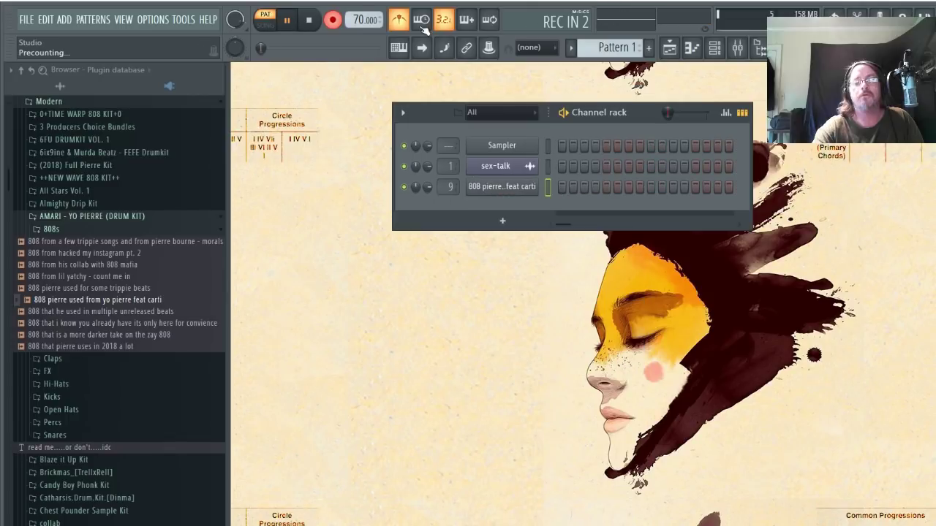
Record four C5 808 notes into Pattern 1, then return to Song mode.
key(space)
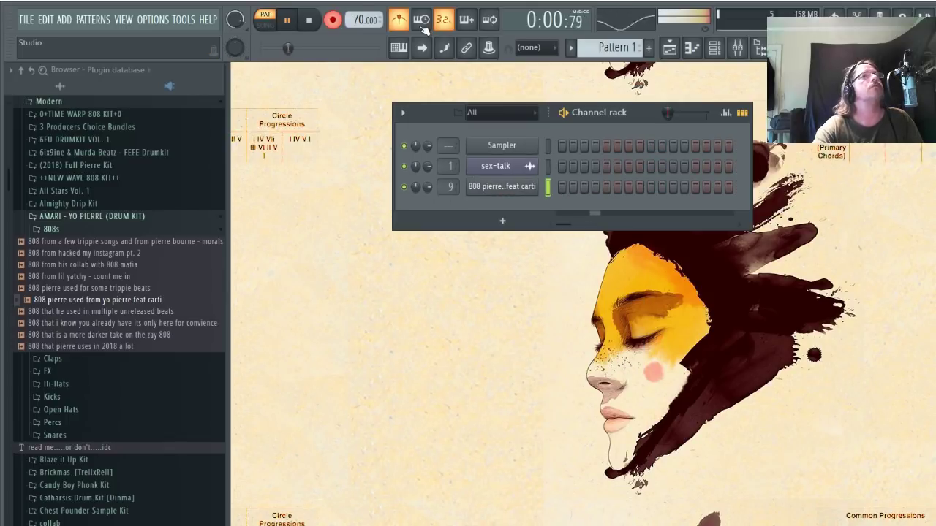
key(z)
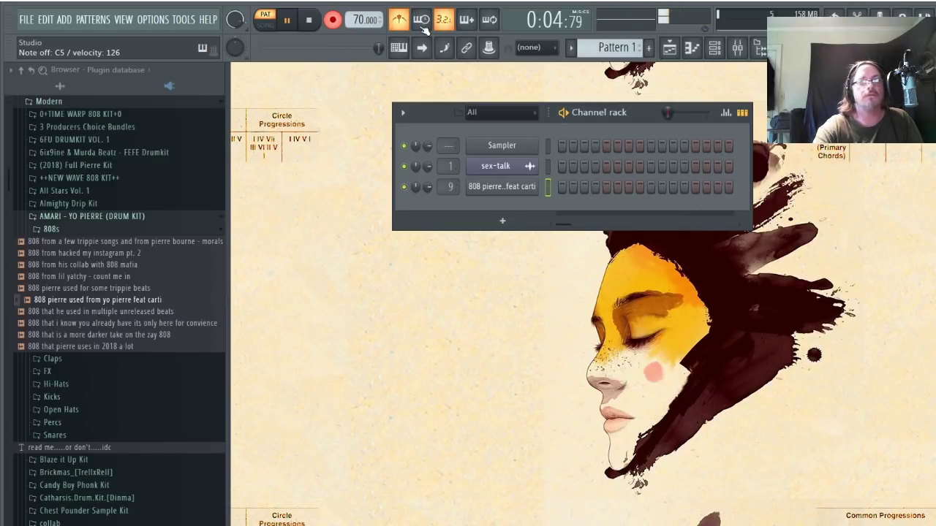
key(z)
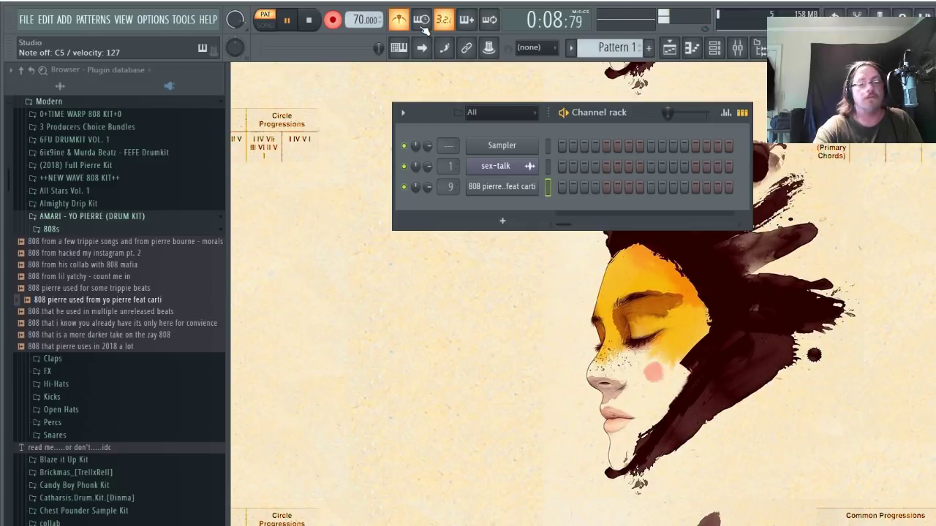
key(z)
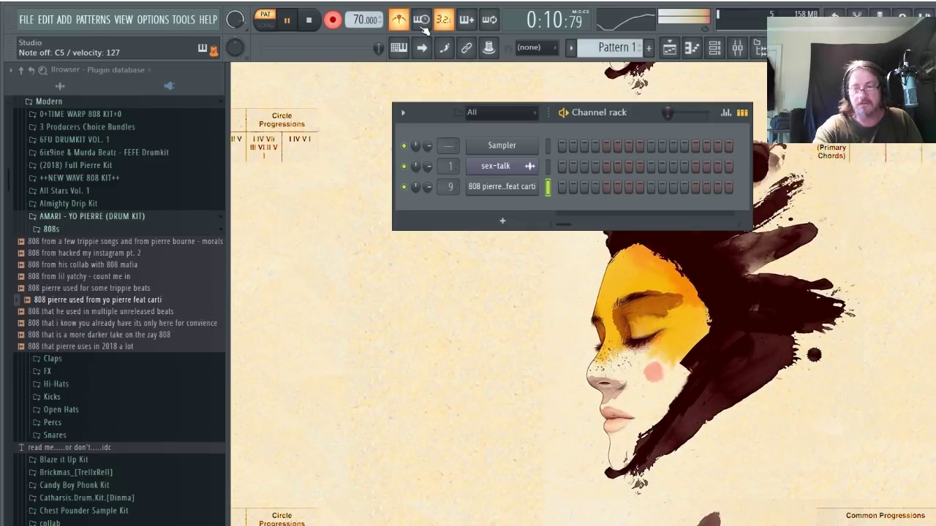
key(z)
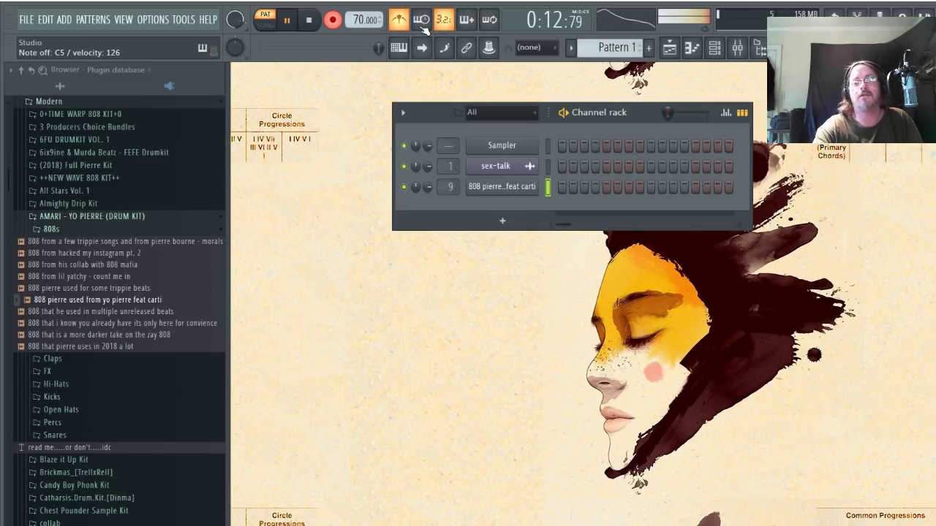
key(space)
click(333, 20)
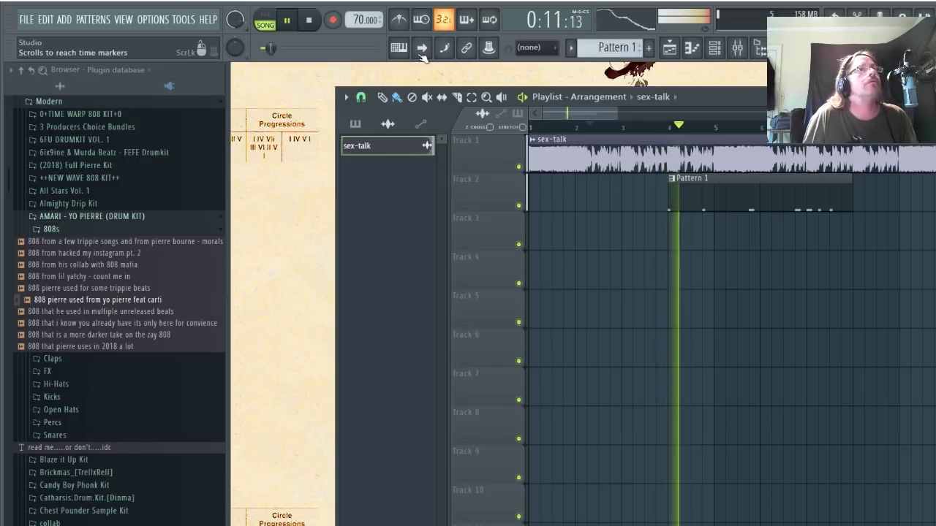
Drag the Pattern 1 clip left on Track 2 to about bar 2.
key(space)
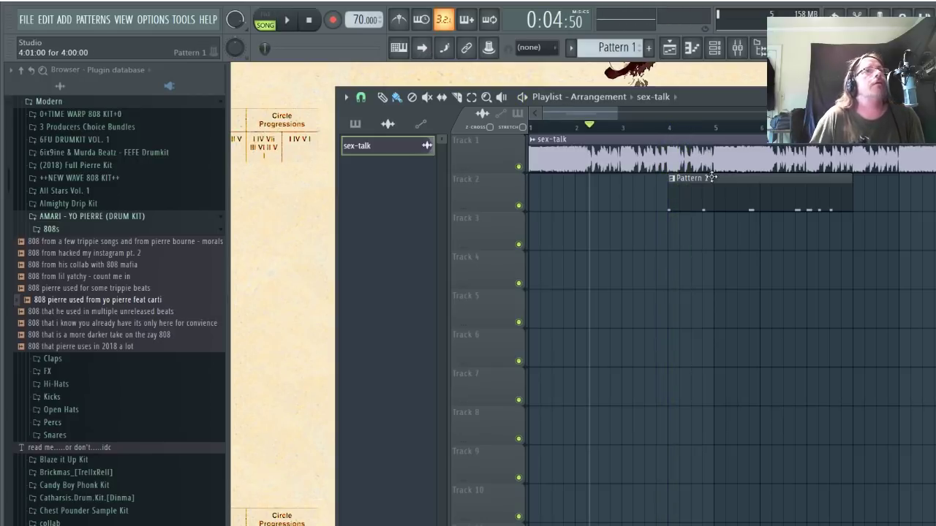
mouse_move(710, 180)
mouse_down()
mouse_move(569, 181)
mouse_move(609, 172)
mouse_up()
click(554, 178)
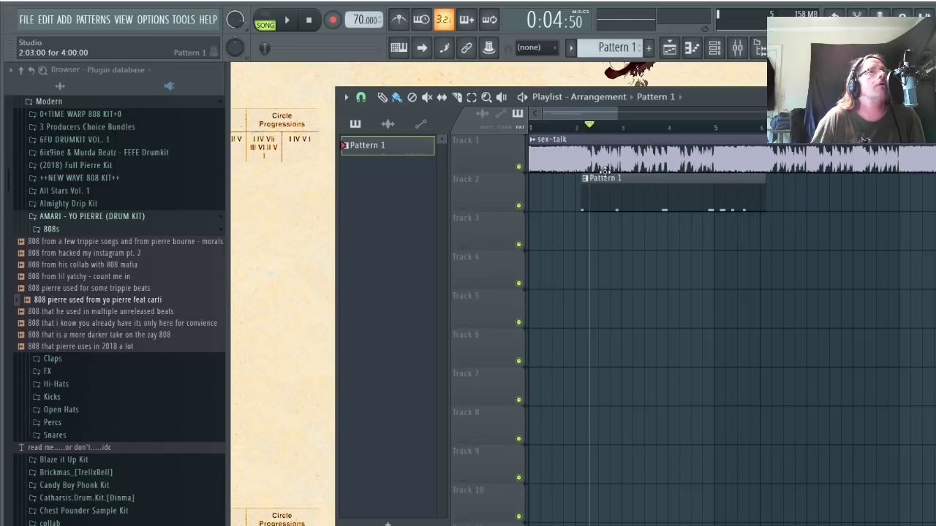
drag(608, 172, 600, 172)
Play from just before the clip to check the 808 timing against sex-talk.
drag(594, 130, 579, 132)
key(space)
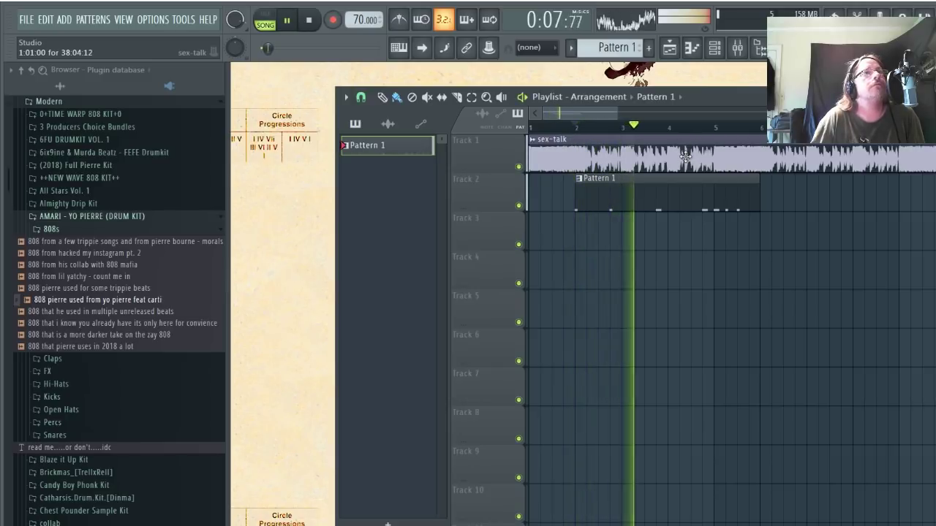
key(space)
key(F6)
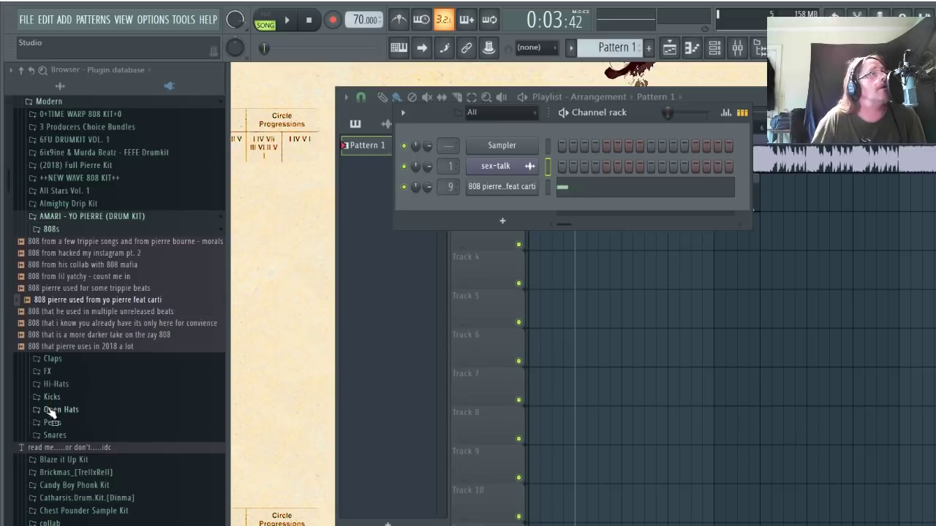
Compare the Pierre kit claps and load 'clap he uses most of the time' below the 808.
click(53, 359)
click(64, 383)
click(64, 384)
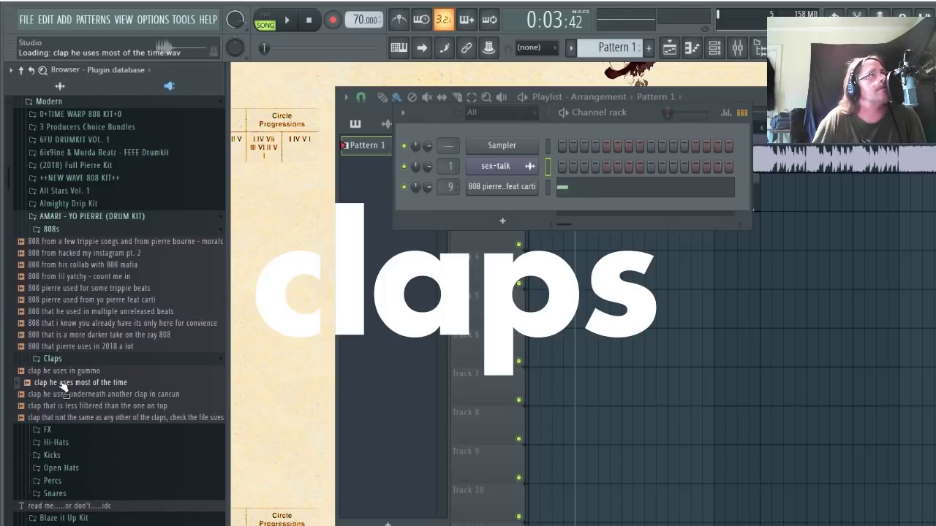
key(Up)
key(Down)
click(59, 417)
key(Up)
key(Up)
key(Down)
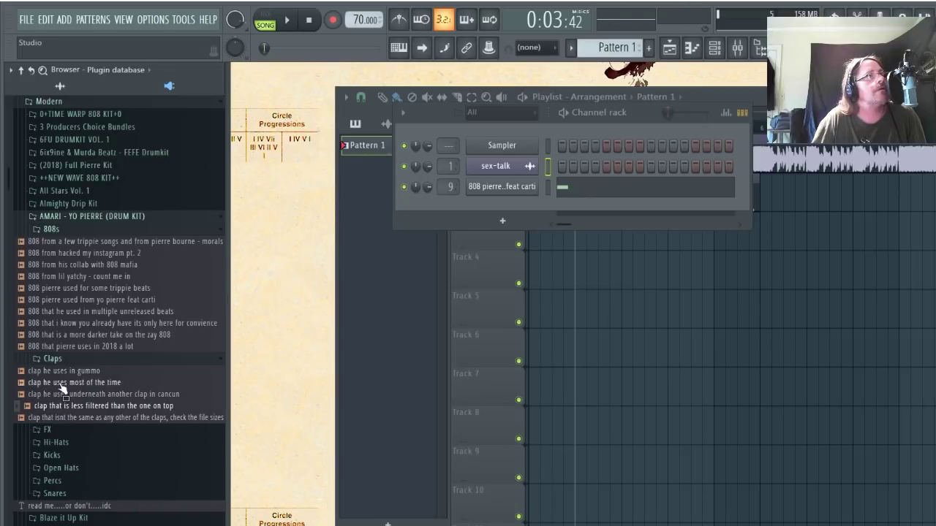
click(62, 382)
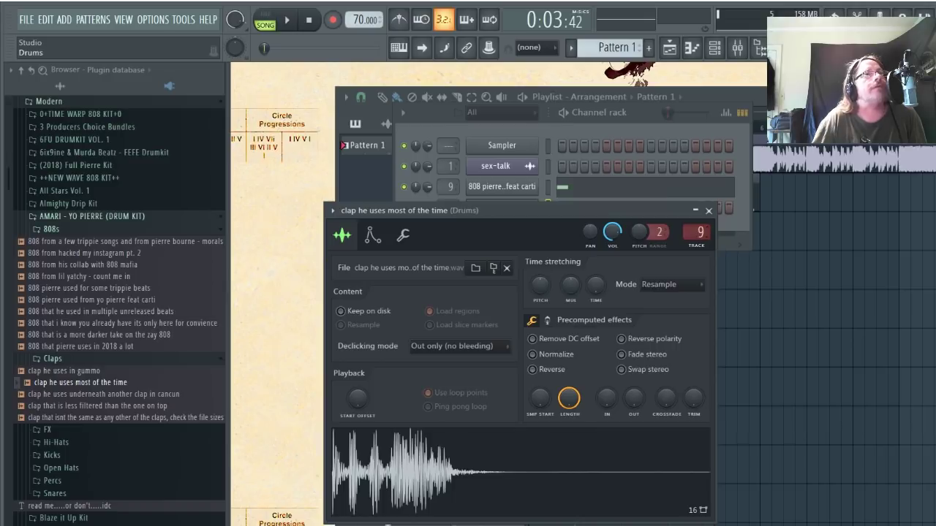
click(709, 211)
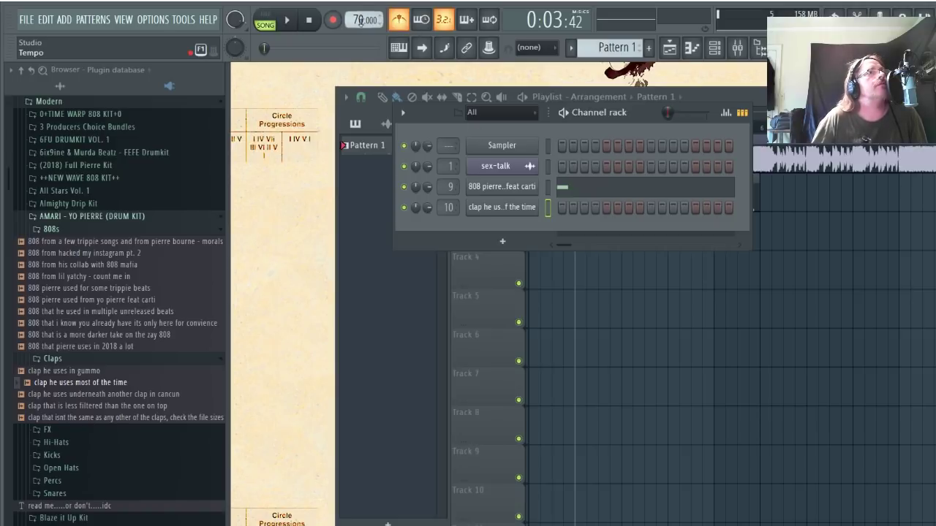
Switch to Pattern mode, arm recording, and tap a clap rhythm into Pattern 1.
key(space)
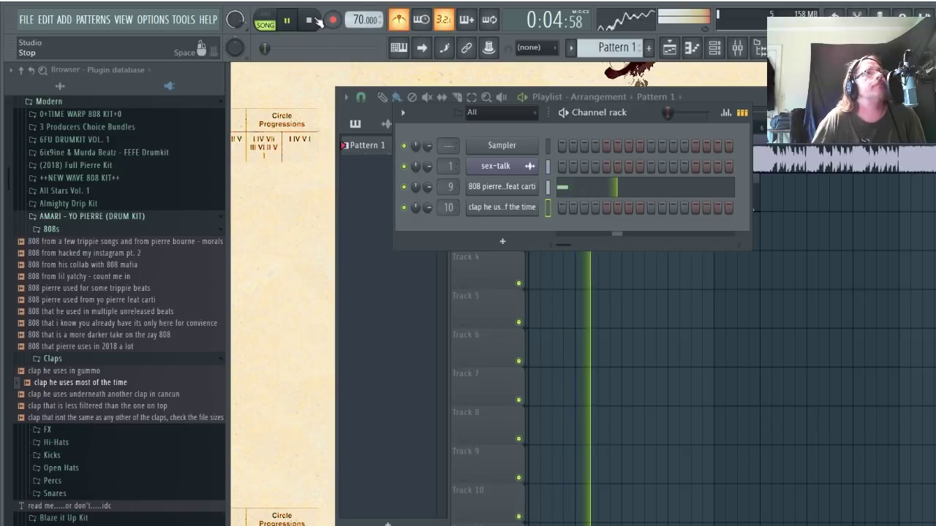
click(310, 22)
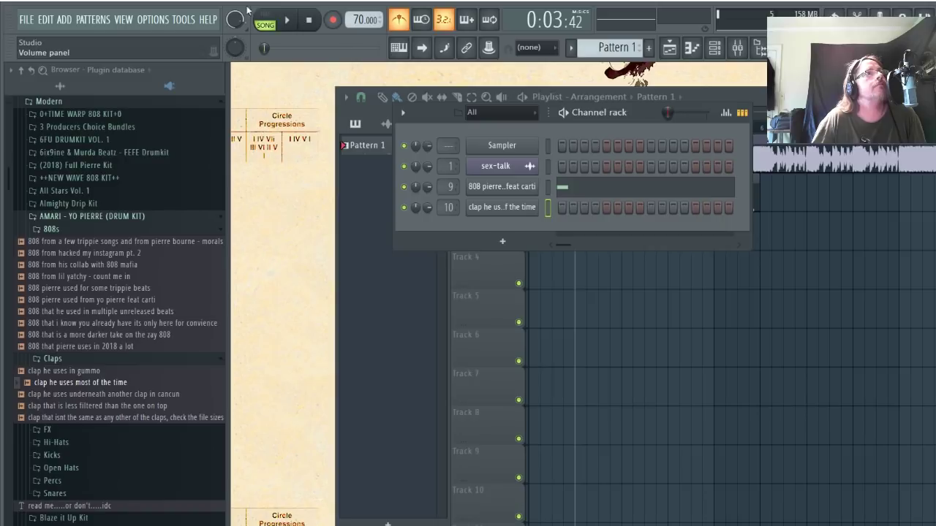
click(257, 15)
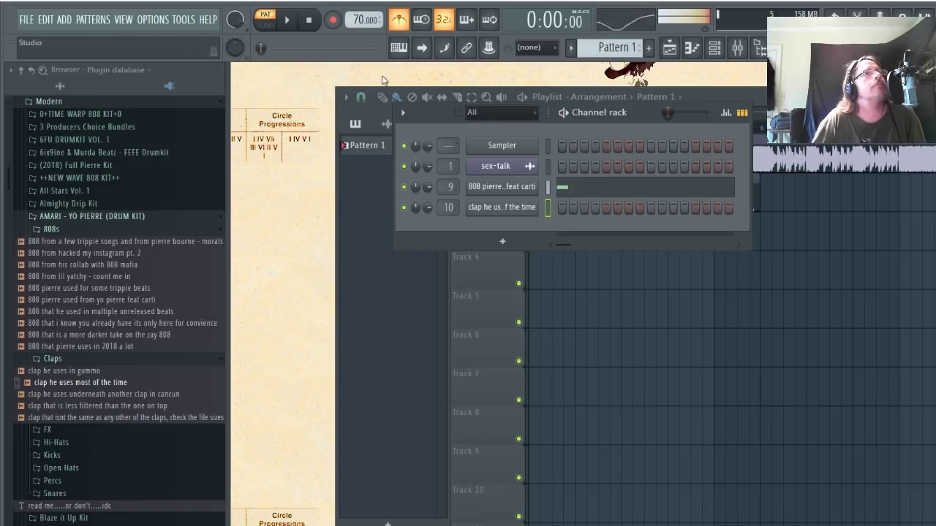
click(332, 20)
key(space)
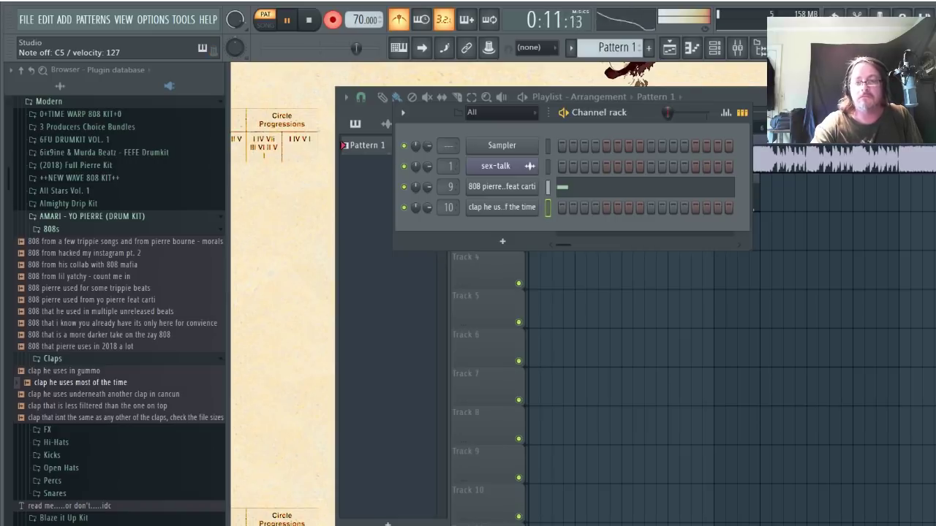
key(space)
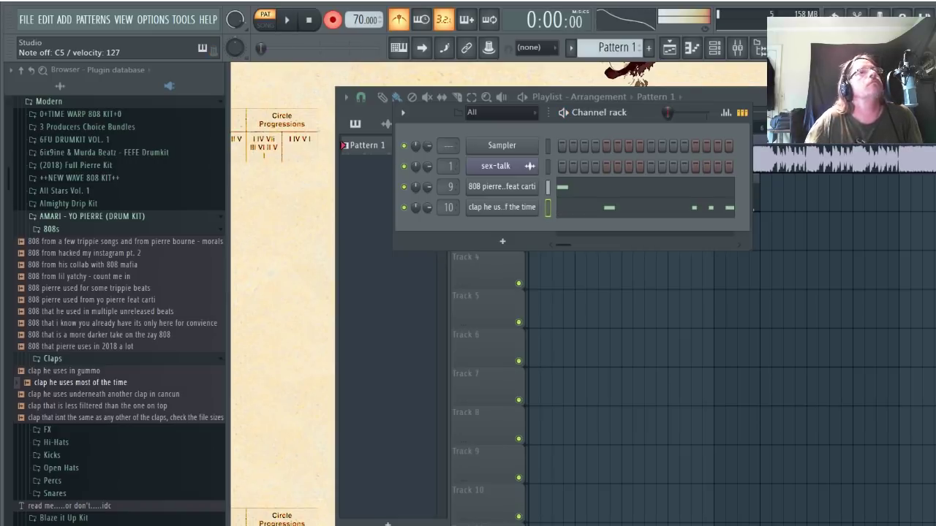
In the clap piano roll, shift one C5 note earlier, delete a stray one, and audition.
click(578, 207)
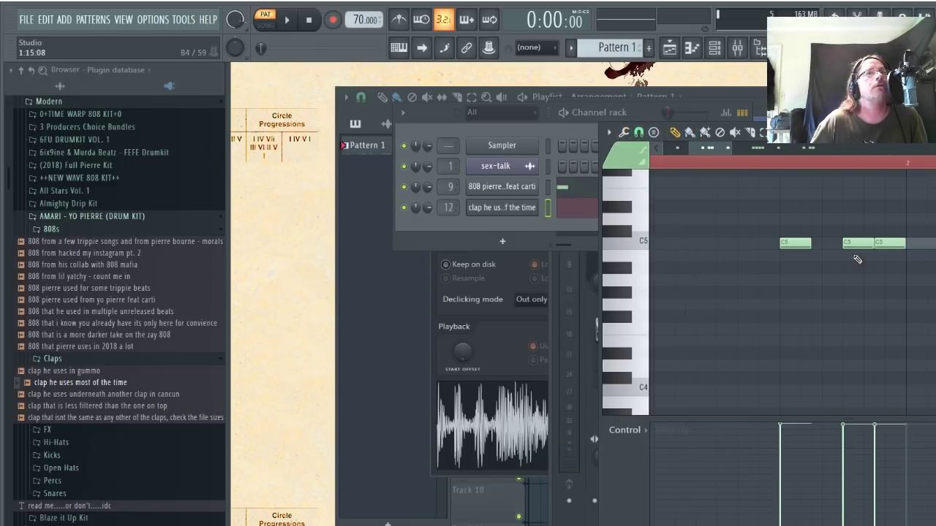
drag(859, 247, 839, 247)
right_click(877, 247)
key(space)
scroll(856, 278, down, 2)
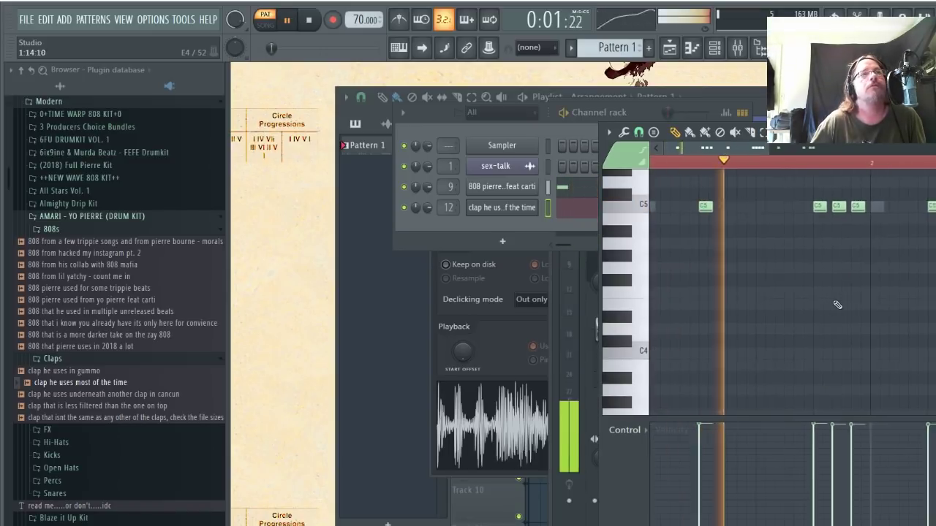
scroll(833, 311, down, 2)
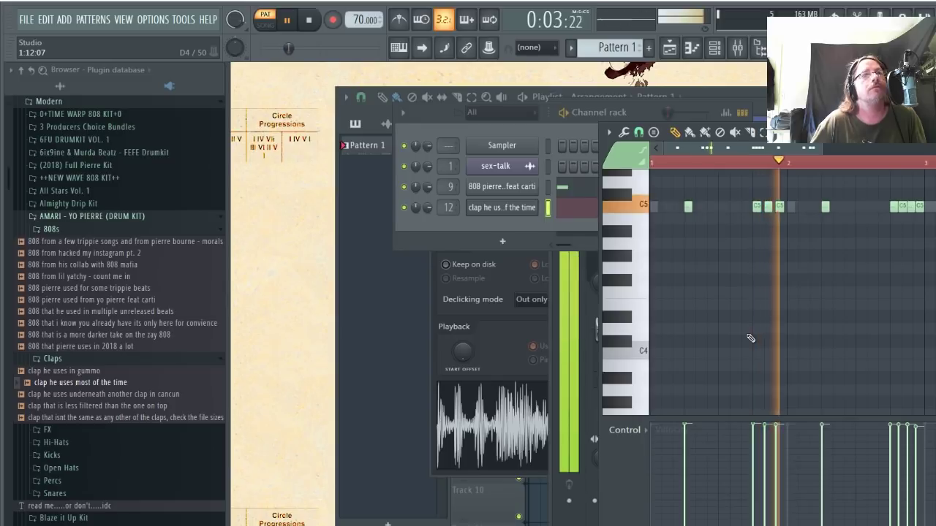
key(space)
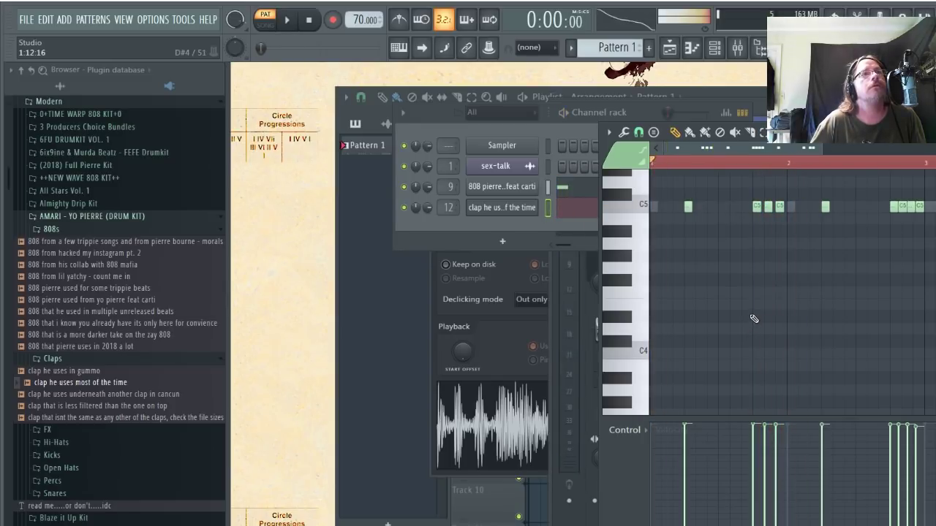
Redraw a misplaced C5 clap note slightly earlier and replay the pattern.
scroll(753, 318, up, 3)
click(859, 208)
click(861, 208)
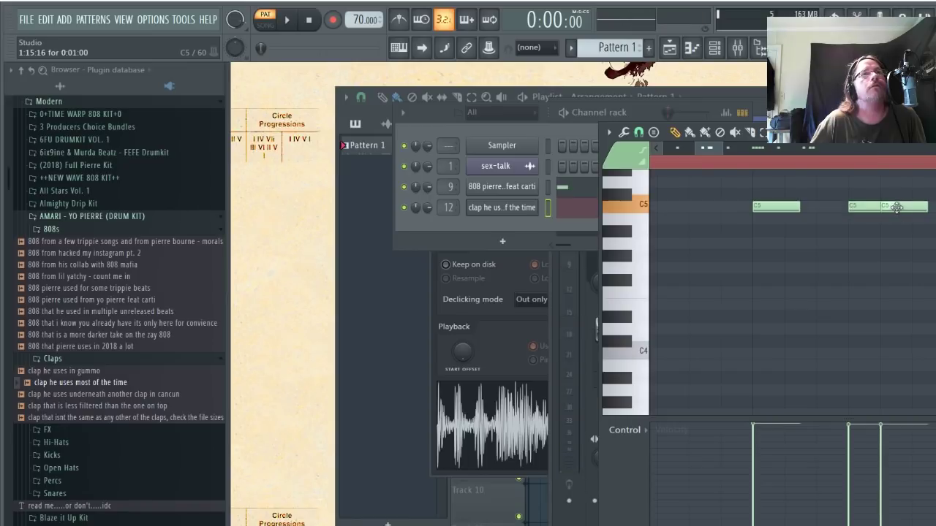
key(space)
scroll(881, 272, down, 3)
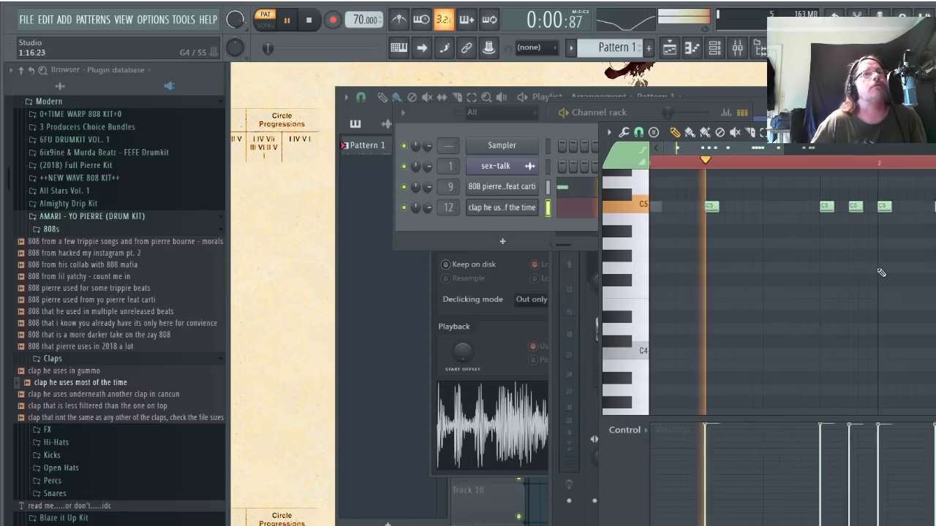
scroll(881, 272, down, 2)
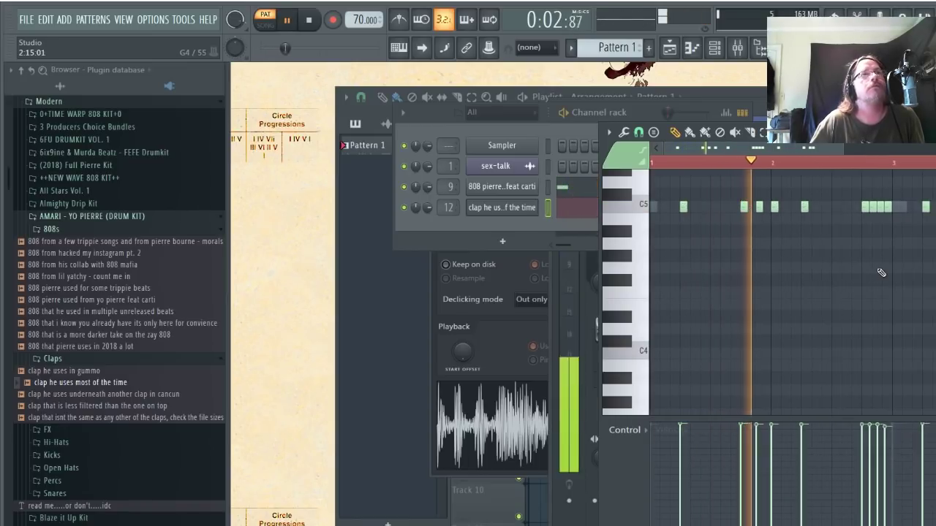
key(space)
scroll(881, 272, up, 2)
scroll(881, 273, up, 2)
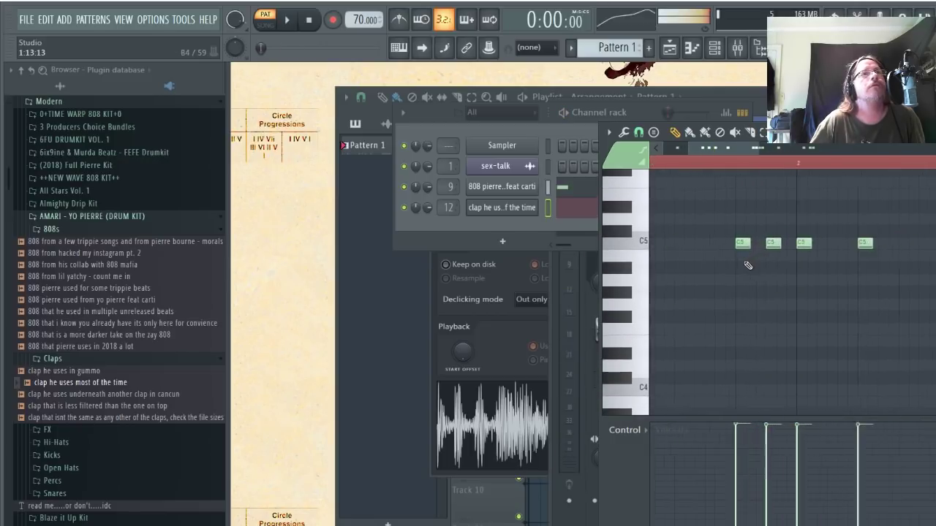
Turn on the metronome, shift two clap notes earlier, and check the timing.
click(397, 22)
key(space)
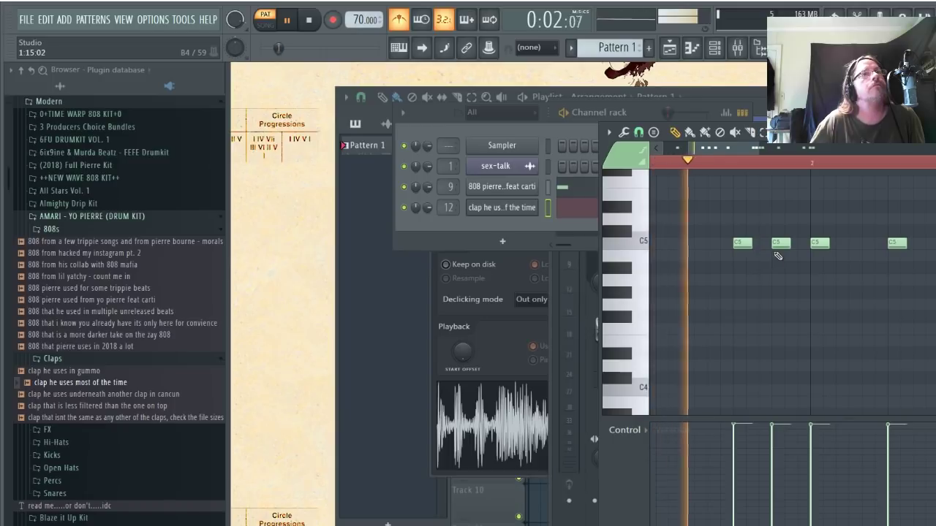
key(space)
mouse_move(781, 243)
mouse_down()
mouse_move(767, 244)
mouse_move(793, 243)
mouse_up()
key(space)
ctrl+scroll(804, 270, down, 3)
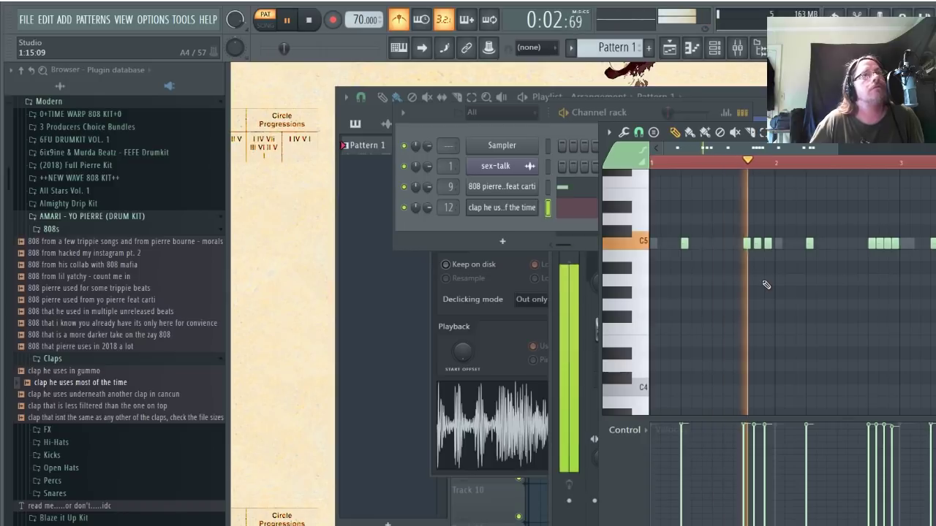
key(space)
ctrl+scroll(765, 283, up, 2)
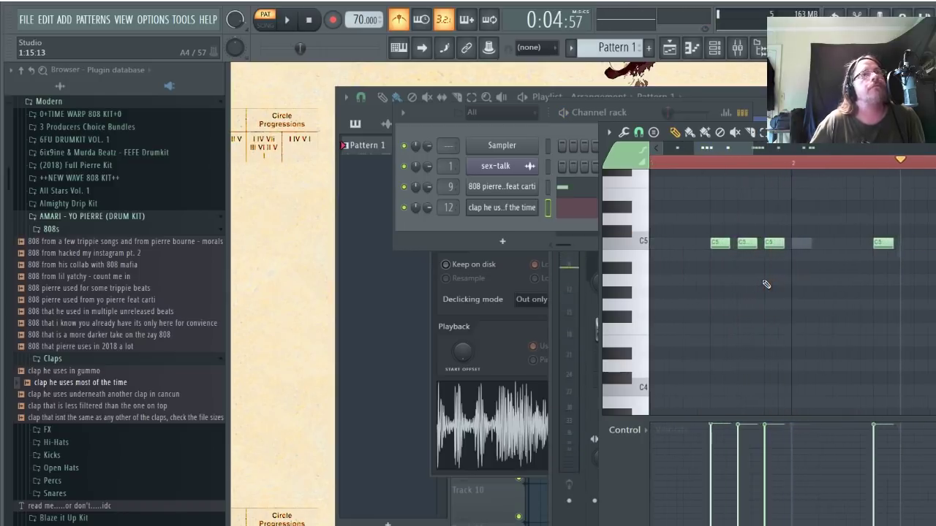
ctrl+scroll(766, 283, up, 1)
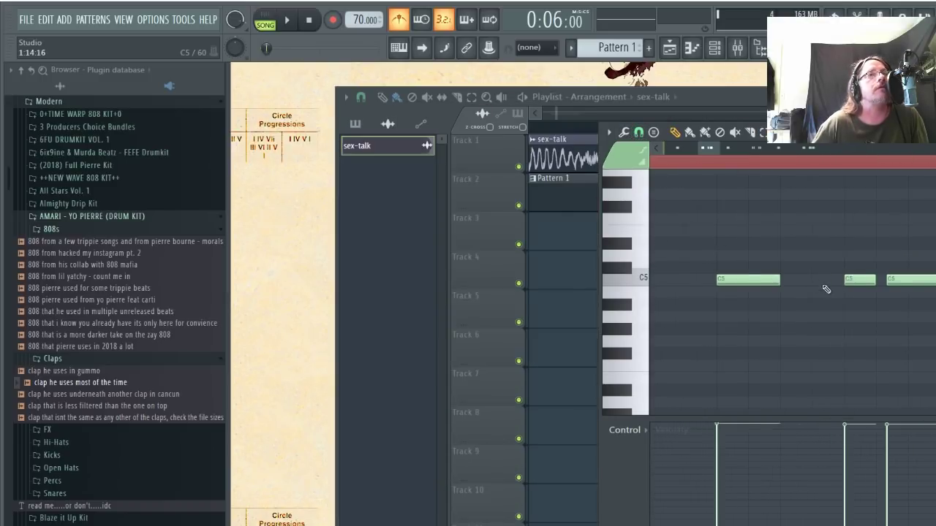
Move one clap note earlier, move and delete the third, then audition and undo.
drag(848, 279, 816, 279)
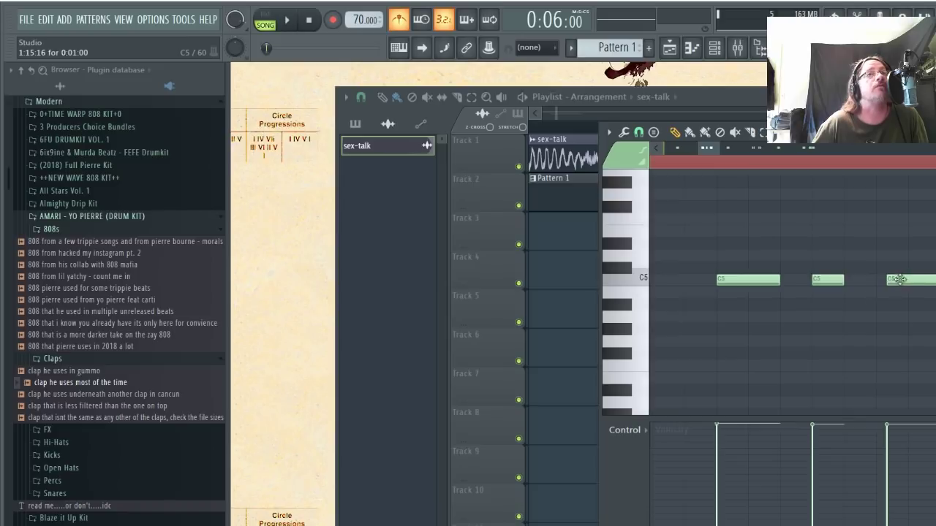
key(space)
drag(897, 278, 929, 283)
right_click(923, 285)
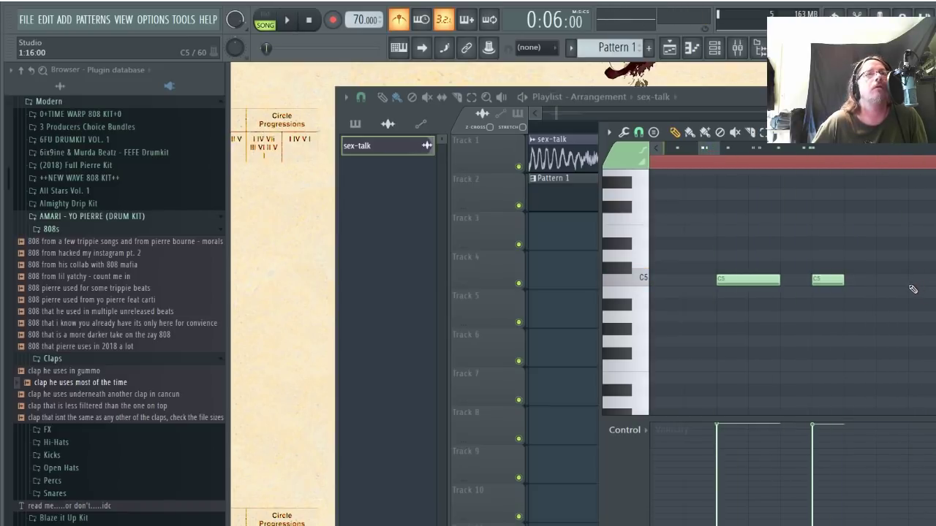
key(space)
scroll(743, 341, down, 2)
key(ctrl+z)
scroll(812, 340, up, 1)
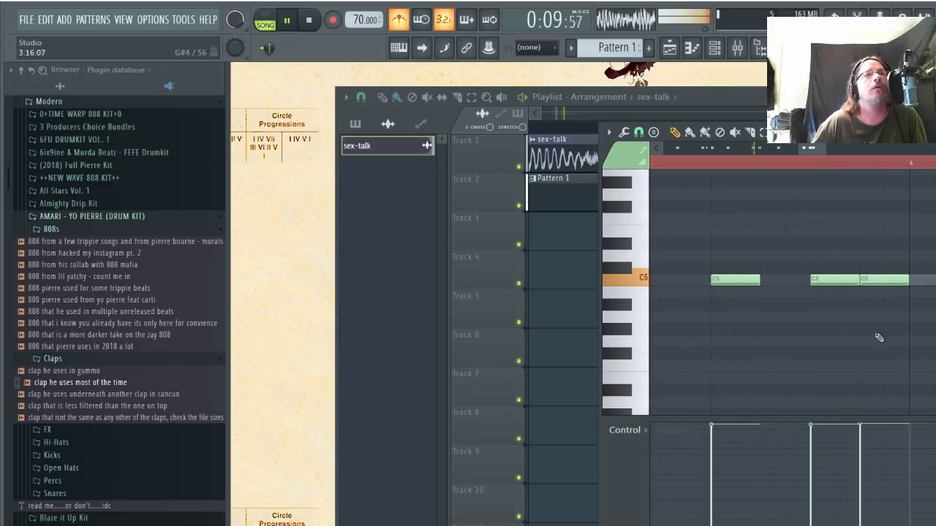
key(space)
Move the middle clap note earlier, audition it, then undo the move.
drag(833, 280, 807, 280)
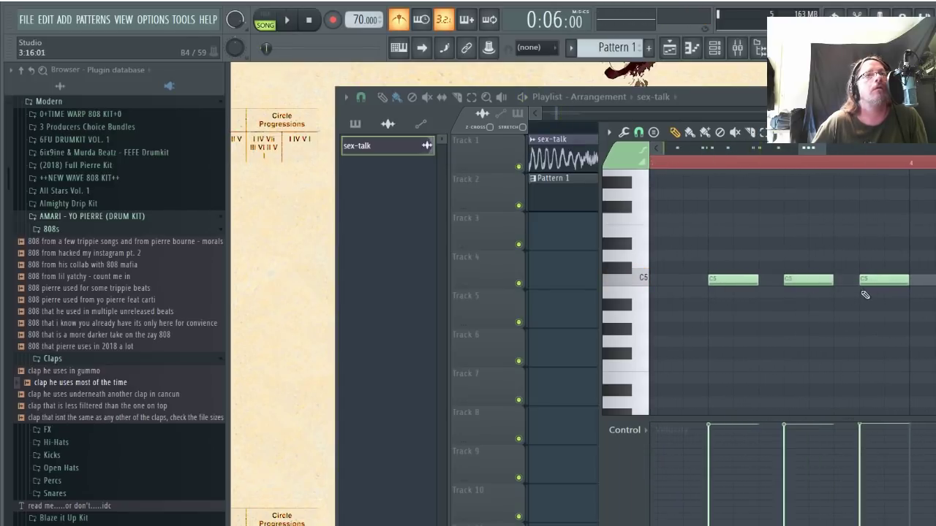
key(space)
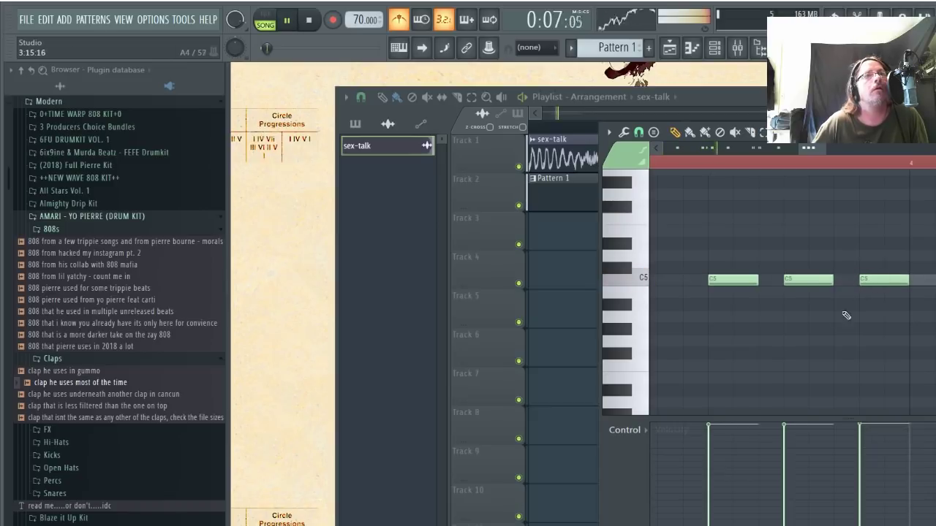
key(ctrl+z)
scroll(790, 333, up, 1)
scroll(790, 331, up, 1)
scroll(786, 329, down, 2)
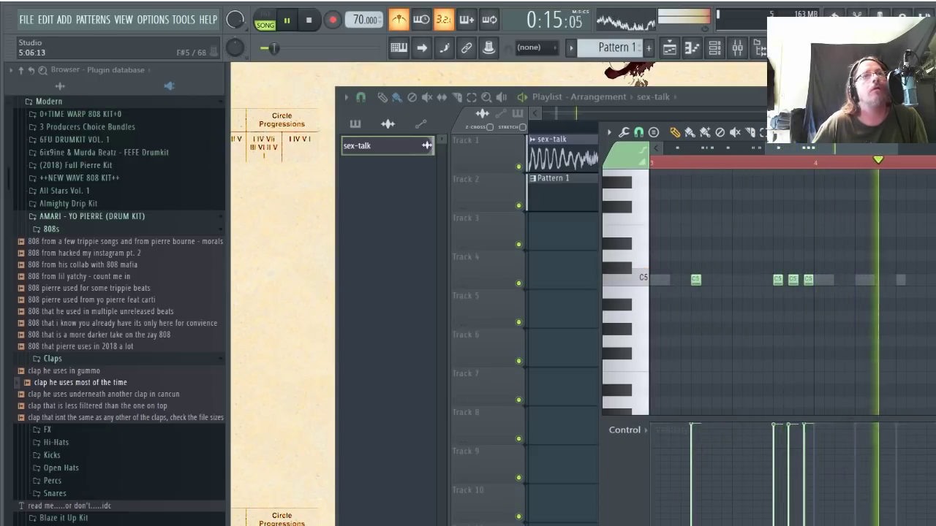
key(space)
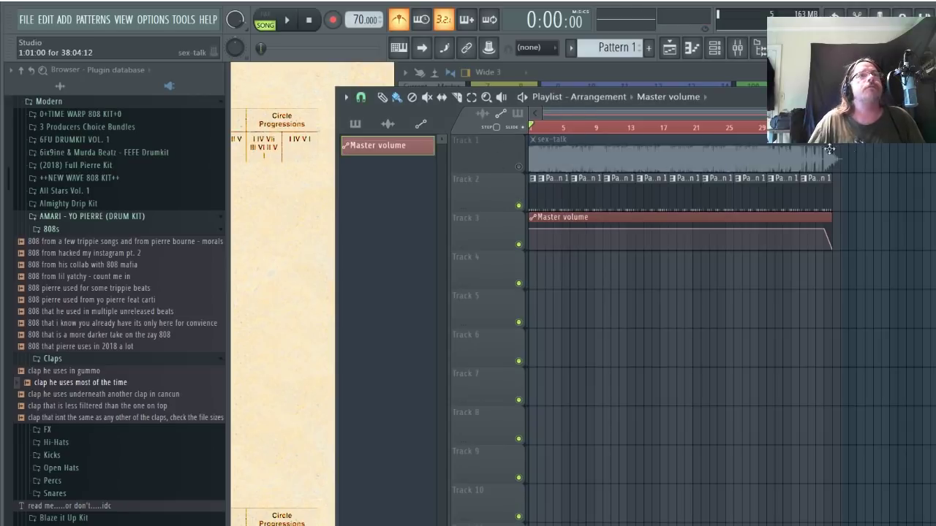
Play the full song arrangement and glance at the Mixer before stopping.
key(space)
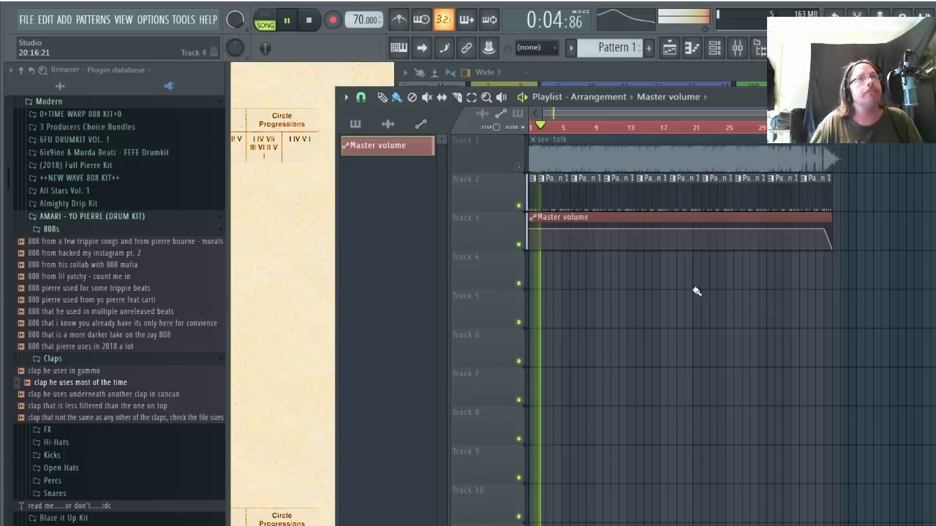
click(753, 80)
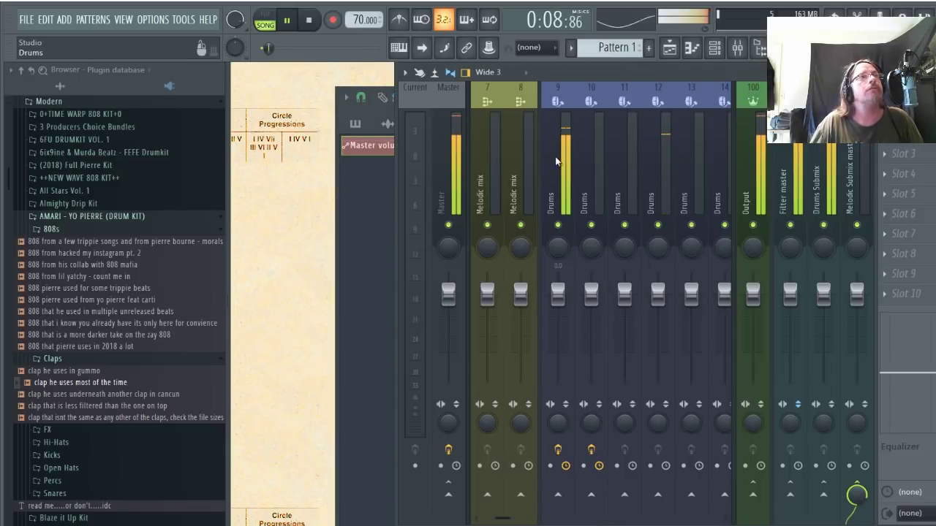
key(space)
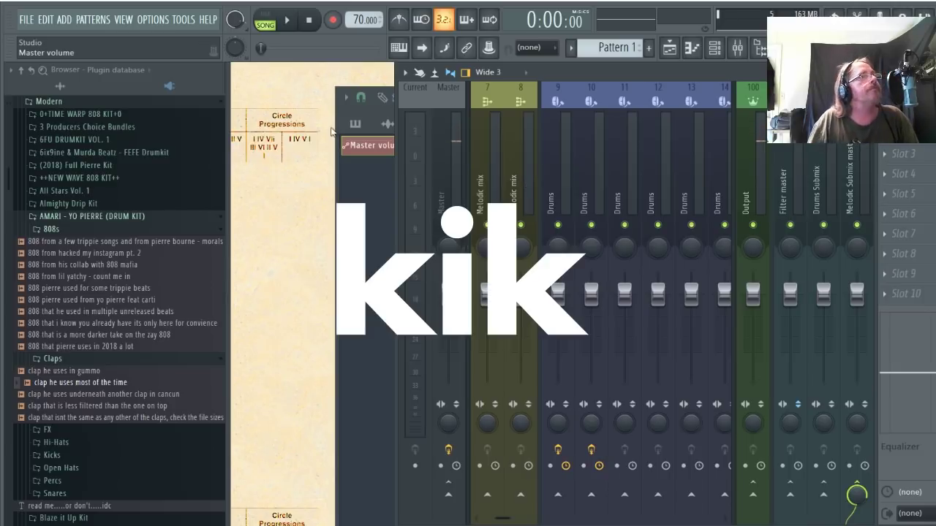
click(348, 183)
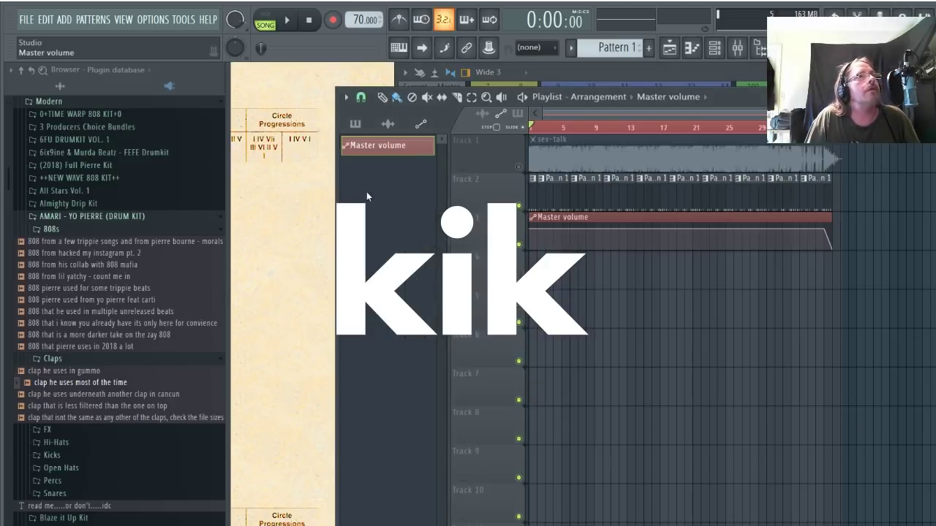
Solo Track 1 so only the sex-talk sample plays back.
right_click(519, 167)
right_click(518, 167)
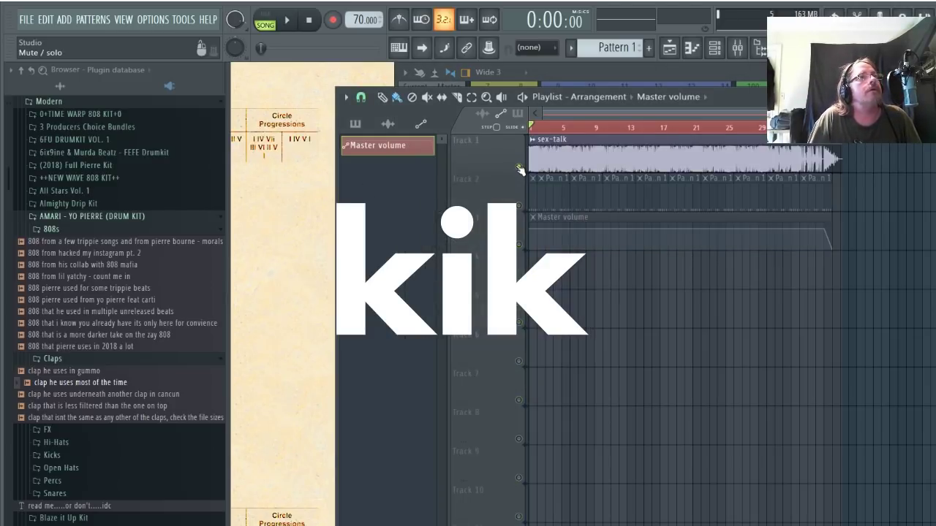
key(space)
click(538, 143)
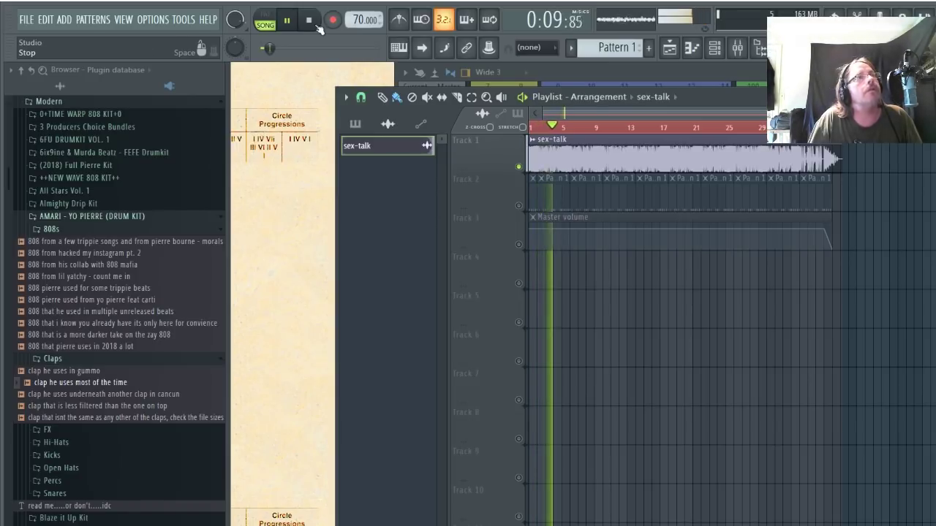
Stop playback and preview kick samples in the Browser's Kicks folder.
key(space)
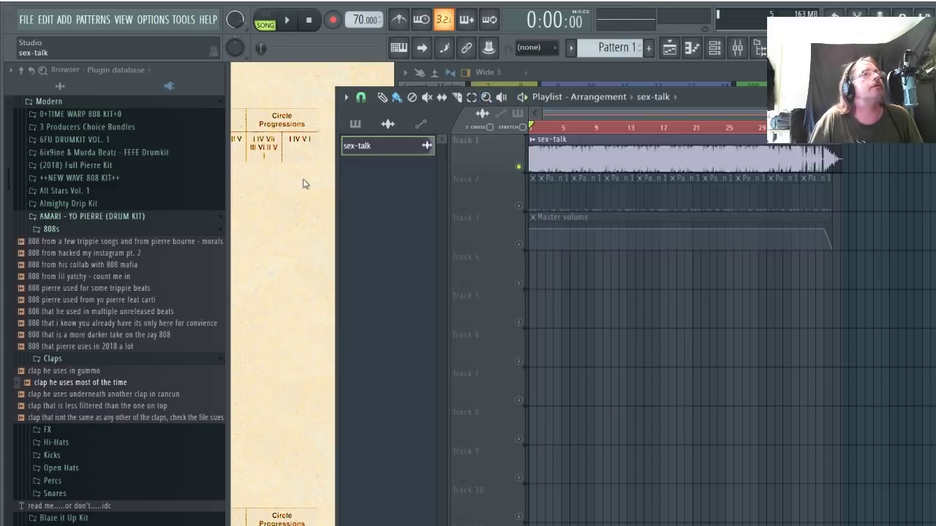
scroll(51, 409, down, 2)
scroll(51, 380, down, 2)
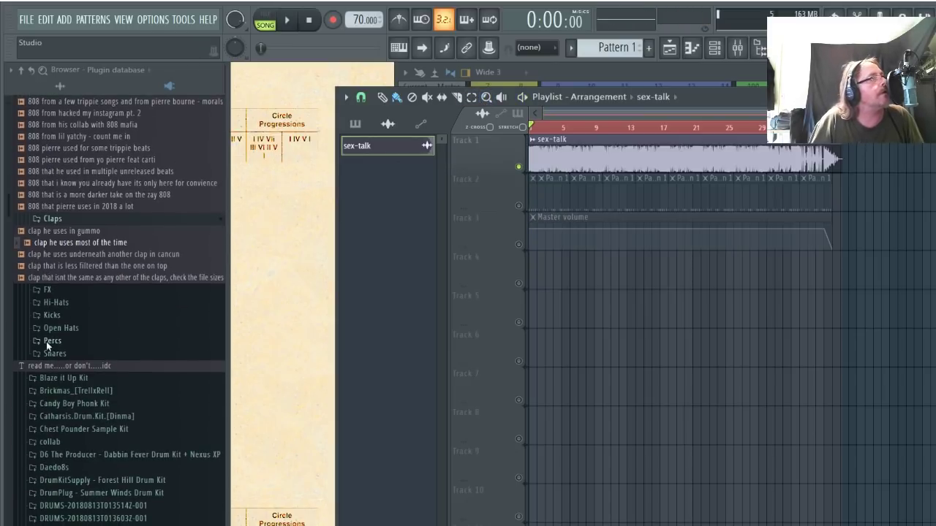
click(53, 315)
click(55, 328)
click(57, 351)
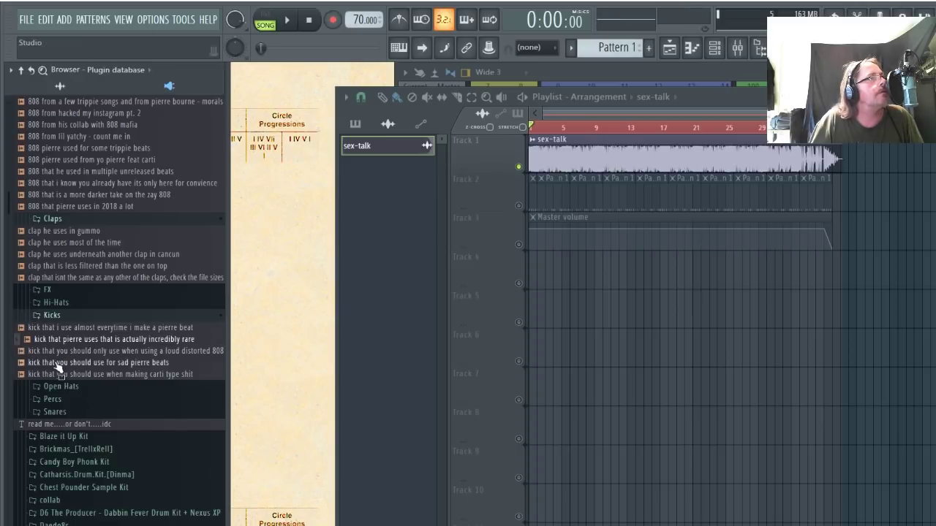
click(61, 363)
click(62, 351)
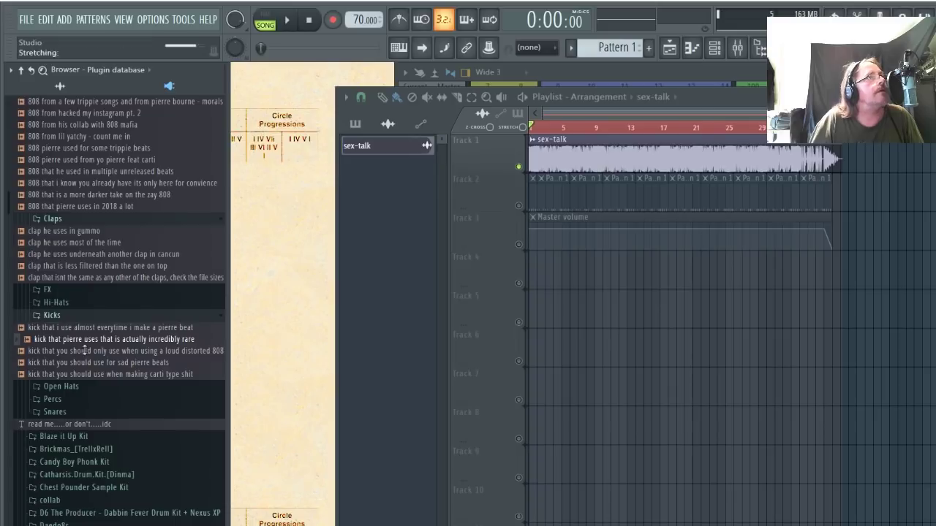
Load the 'incredibly rare' kick as a new channel routed to its own mixer track.
double_click(59, 339)
drag(730, 283, 730, 270)
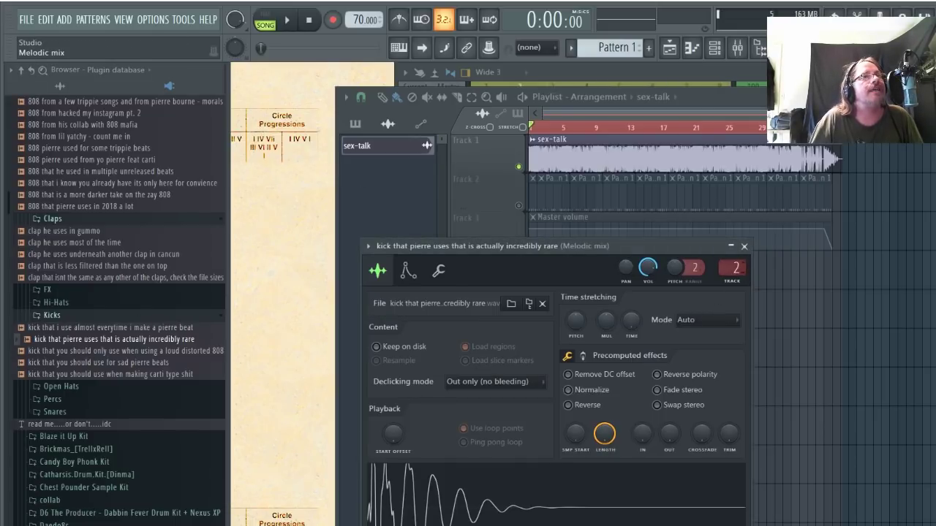
key(F6)
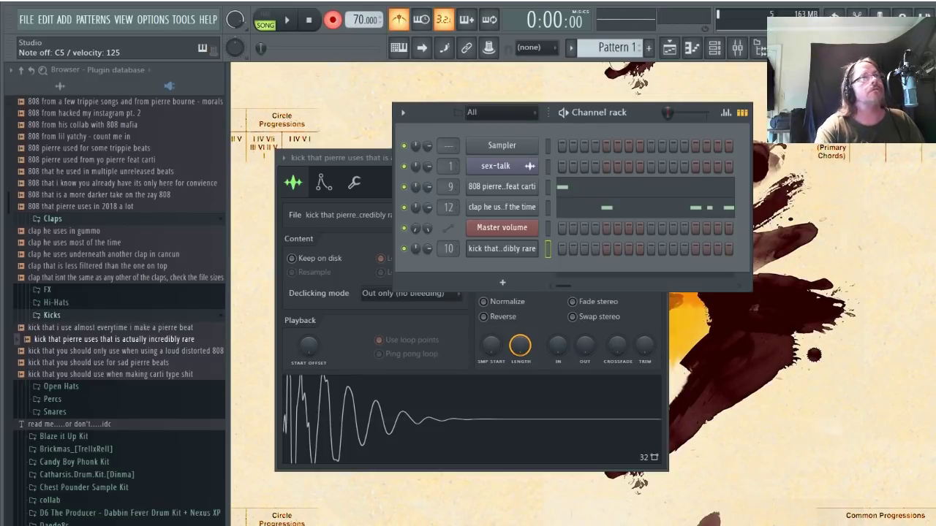
Record a live kick take with count-in, restarting once before stopping.
key(space)
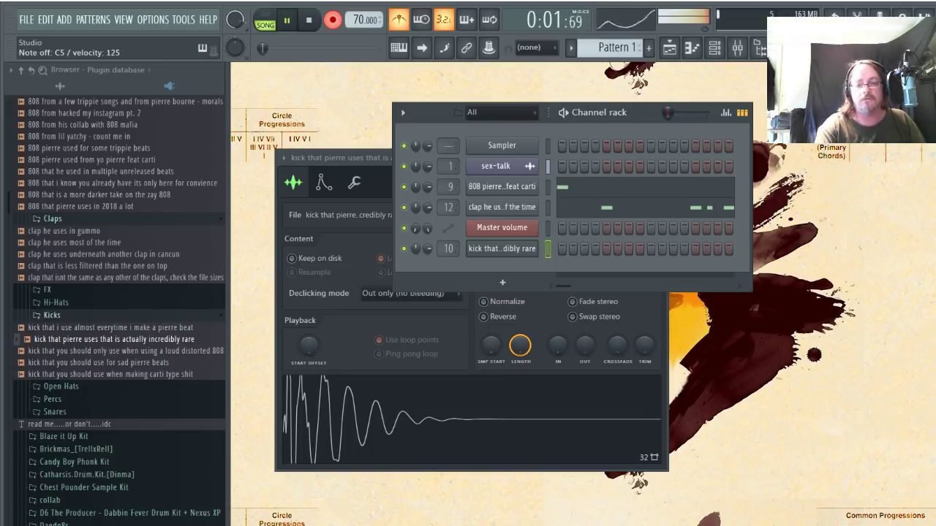
key(space)
key(space)
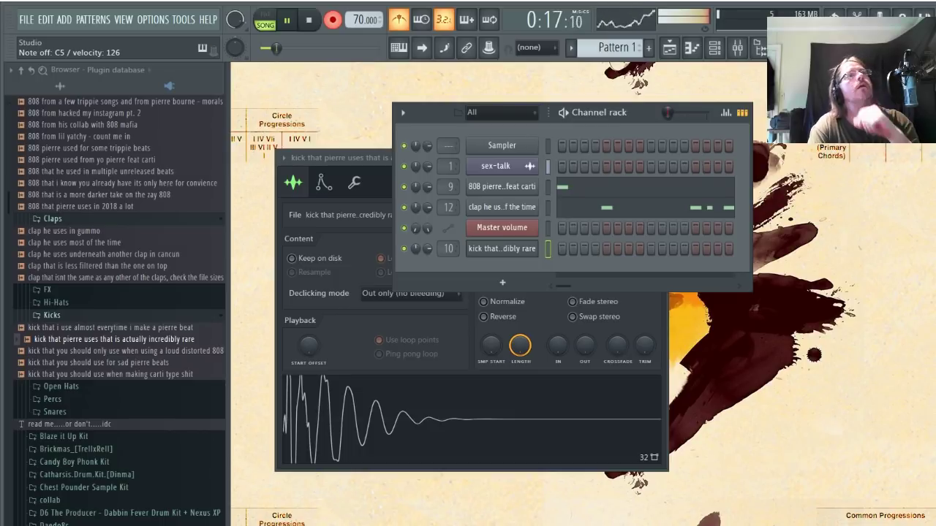
key(space)
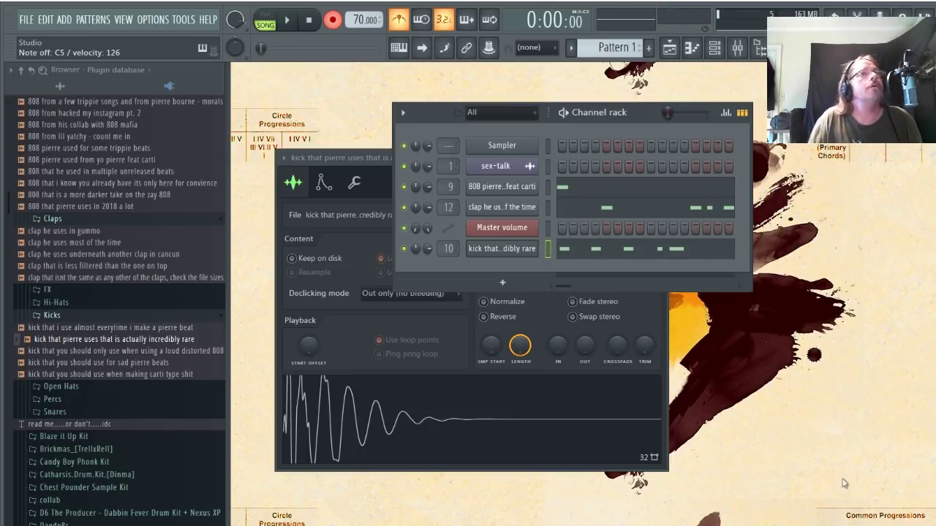
Open the kick's piano roll, select all notes, and undo a trial nudge.
click(622, 249)
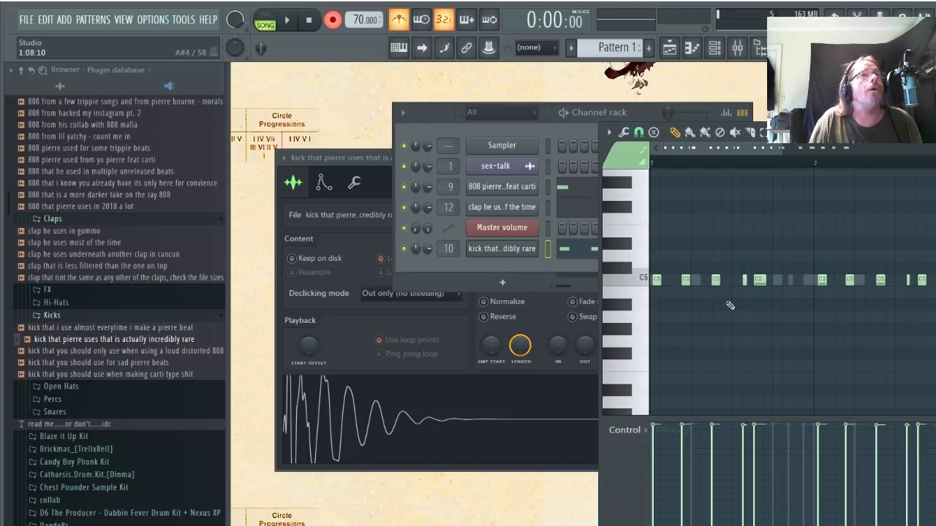
scroll(730, 305, down, 5)
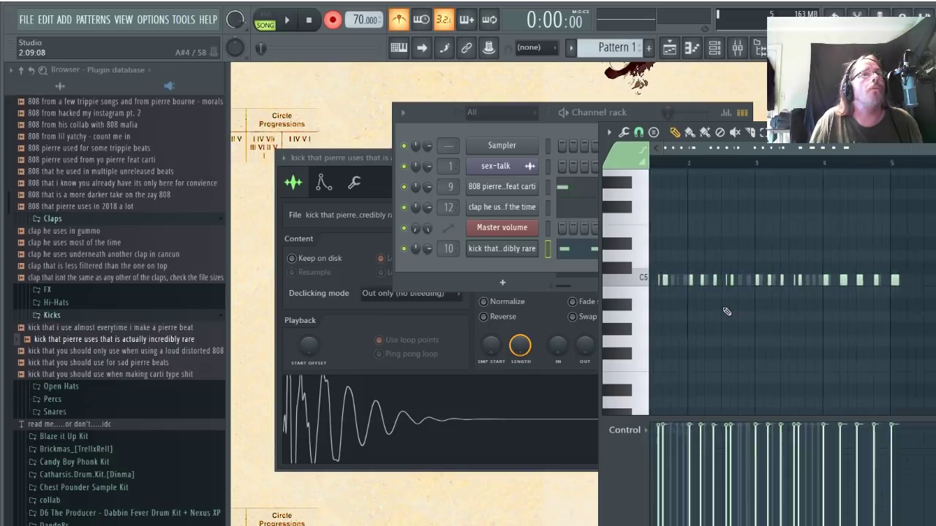
scroll(726, 311, down, 2)
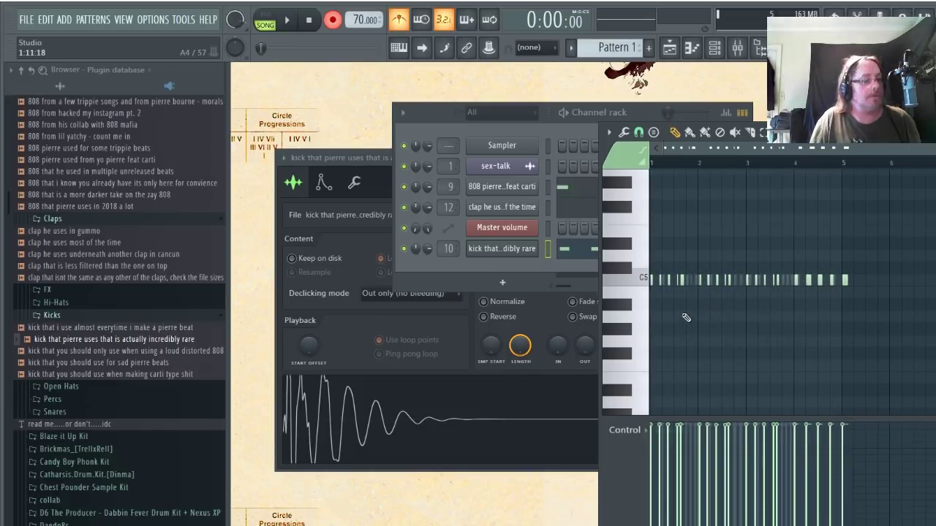
key(ctrl+a)
scroll(688, 300, up, 7)
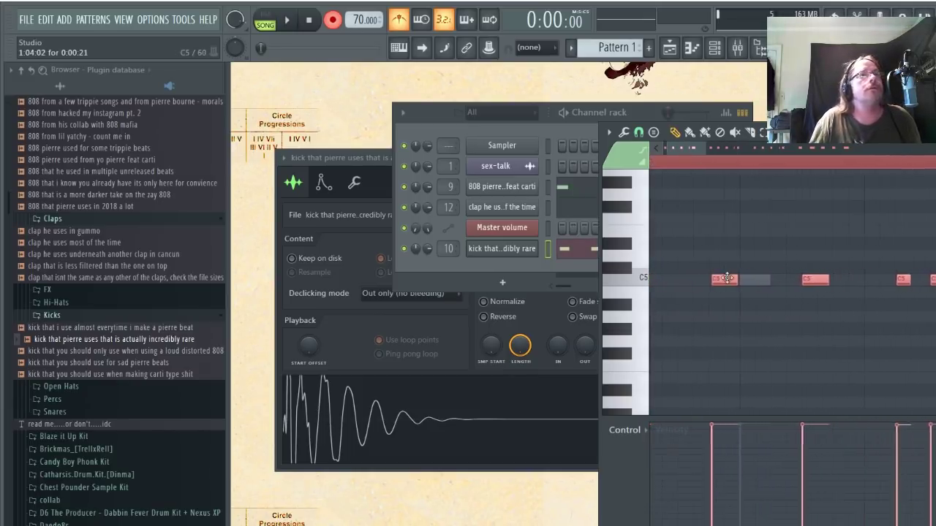
drag(720, 277, 655, 272)
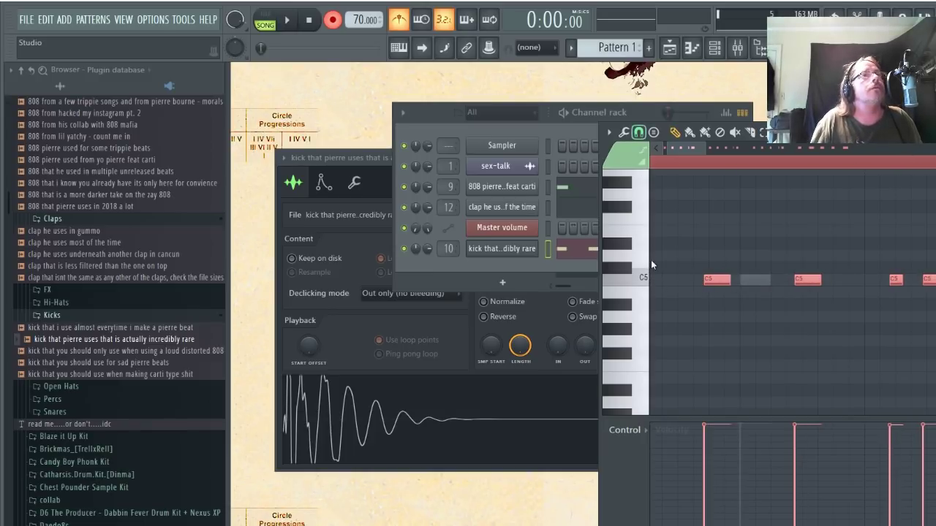
key(ctrl+z)
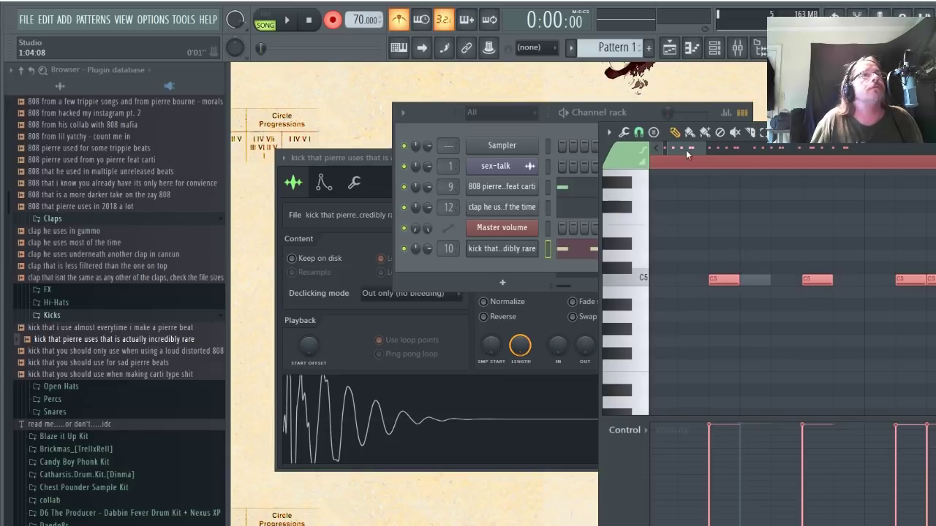
drag(686, 149, 644, 150)
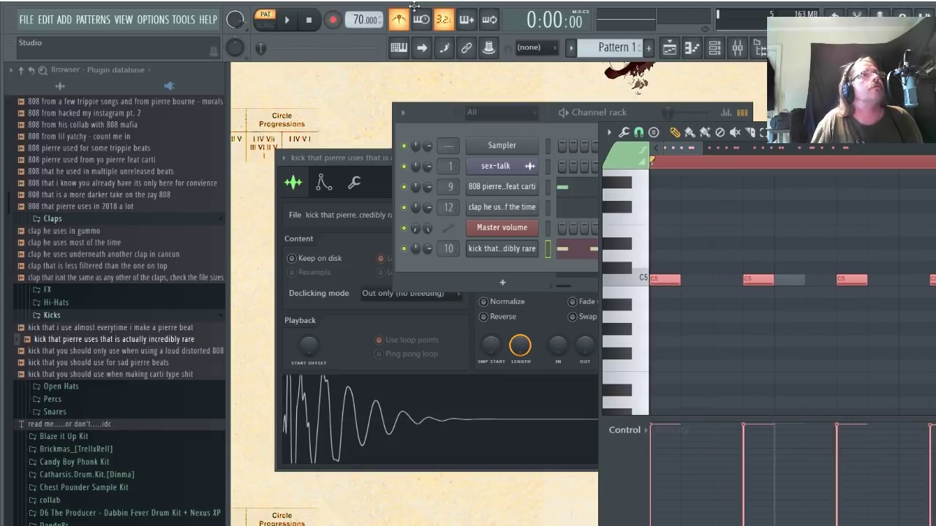
Turn off the metronome and play back the recorded kick pattern.
click(397, 22)
key(space)
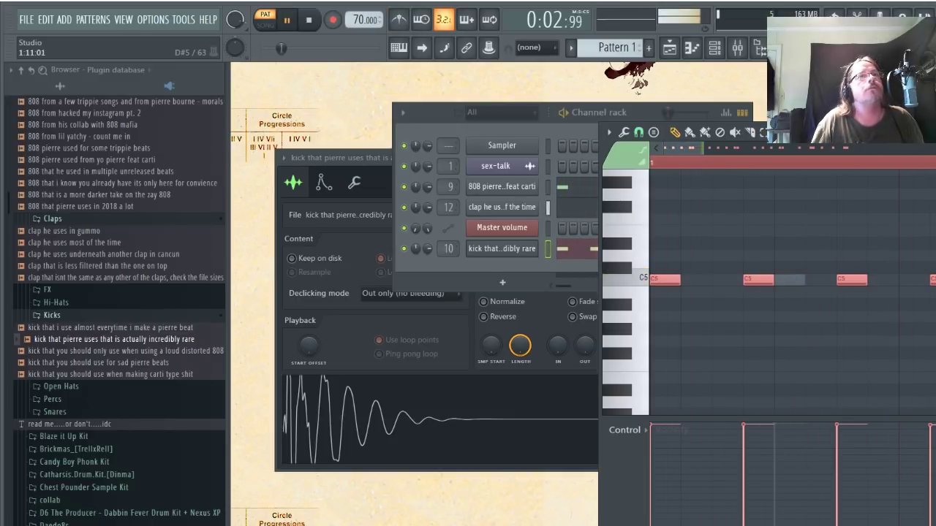
ctrl+scroll(931, 258, down, 3)
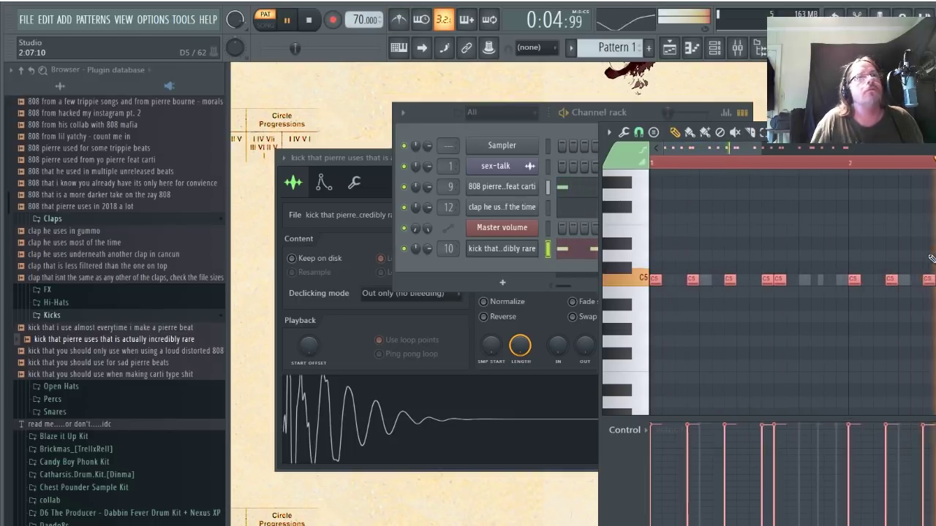
ctrl+scroll(931, 259, down, 2)
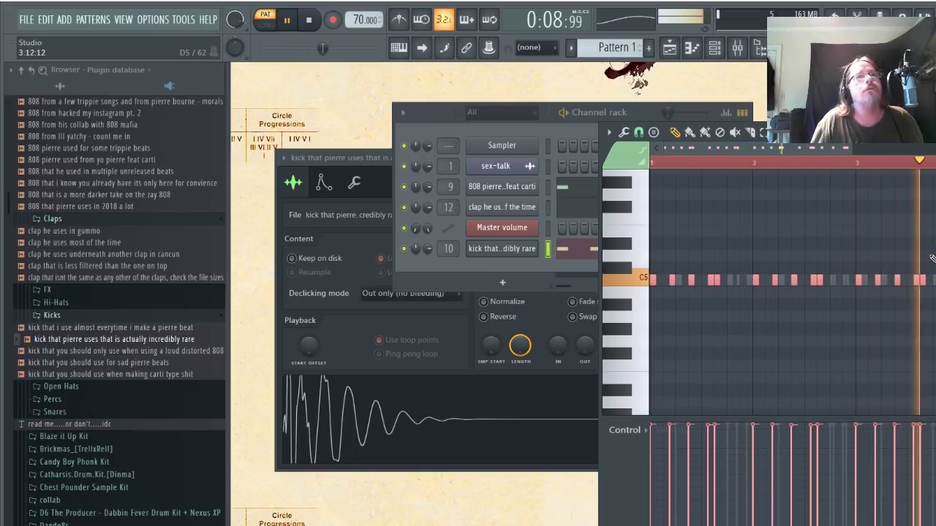
ctrl+scroll(933, 259, down, 1)
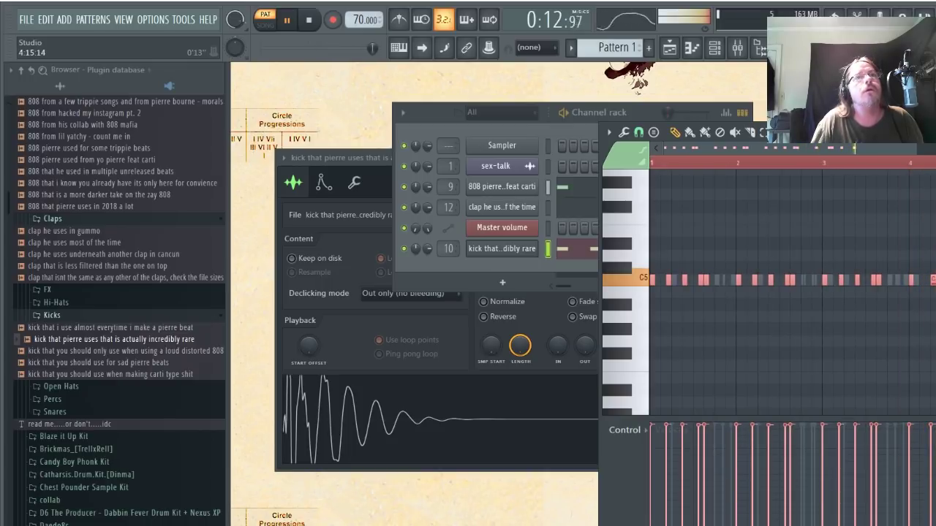
key(space)
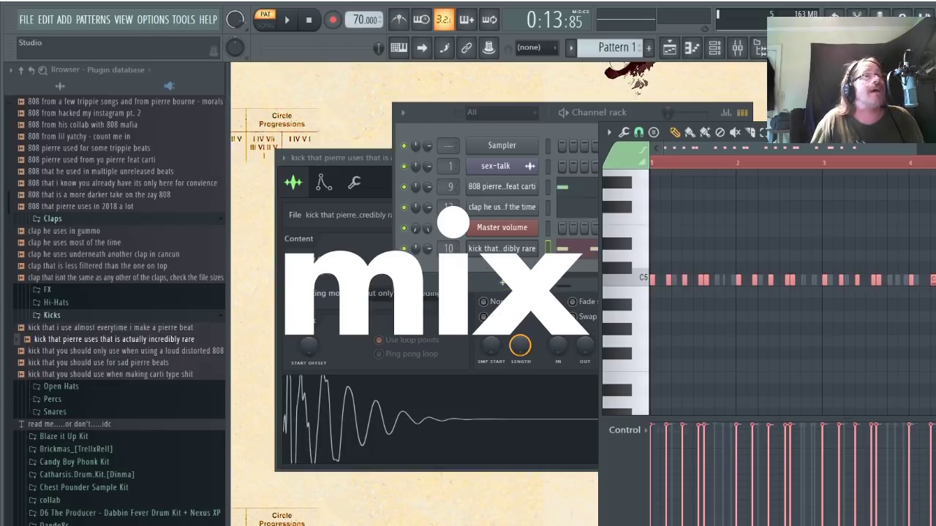
Shorten the 808 sample's LENGTH and raise OUT for a quick fade, checking by playback.
click(484, 187)
click(271, 216)
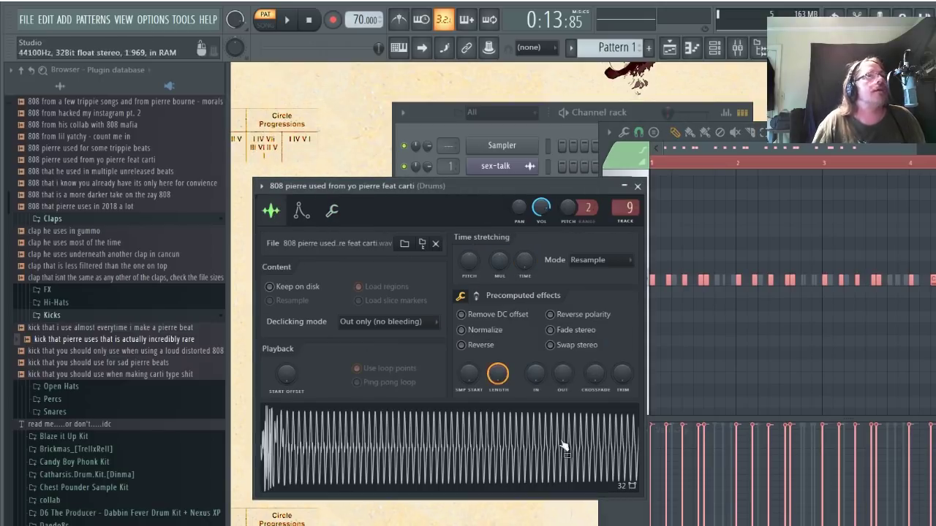
drag(498, 373, 498, 409)
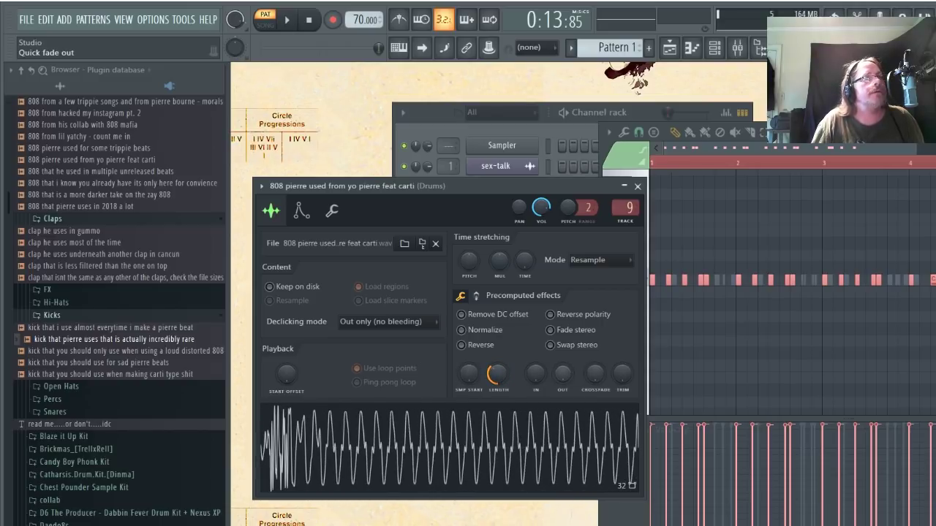
drag(562, 374, 562, 362)
key(space)
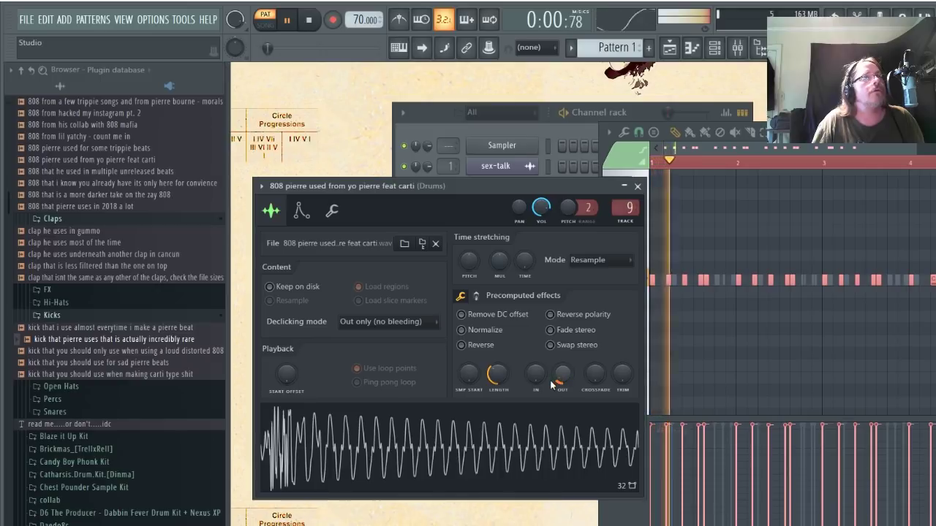
drag(497, 374, 492, 381)
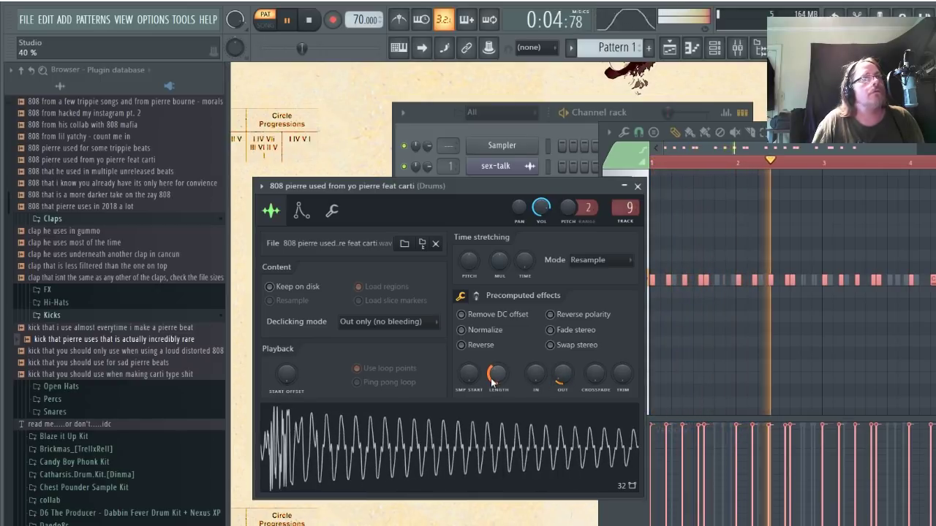
drag(492, 381, 493, 388)
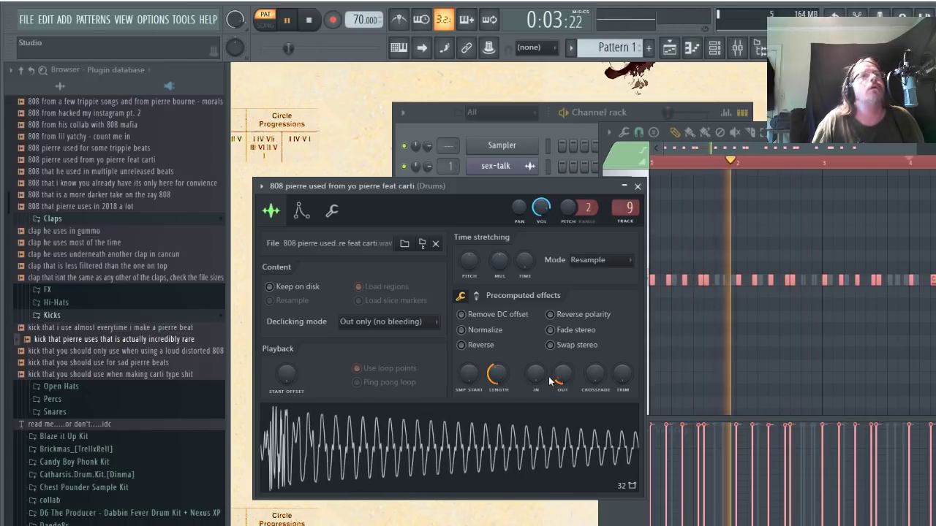
key(space)
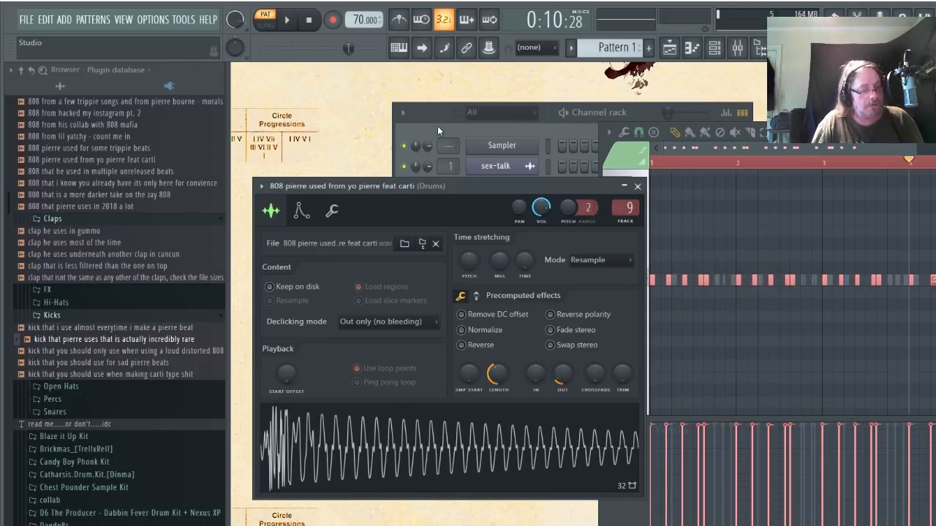
Open the Mixer with F9, start the beat, and select Drums insert 12.
click(486, 169)
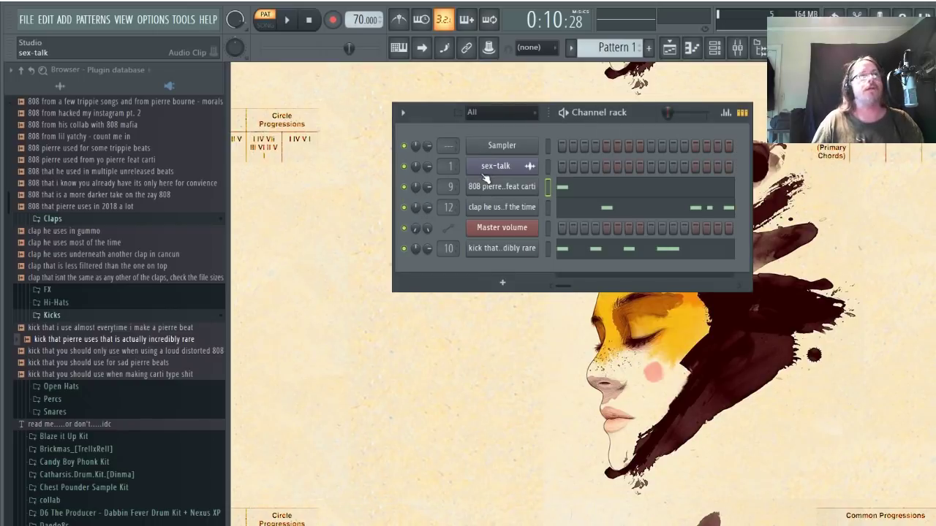
key(F9)
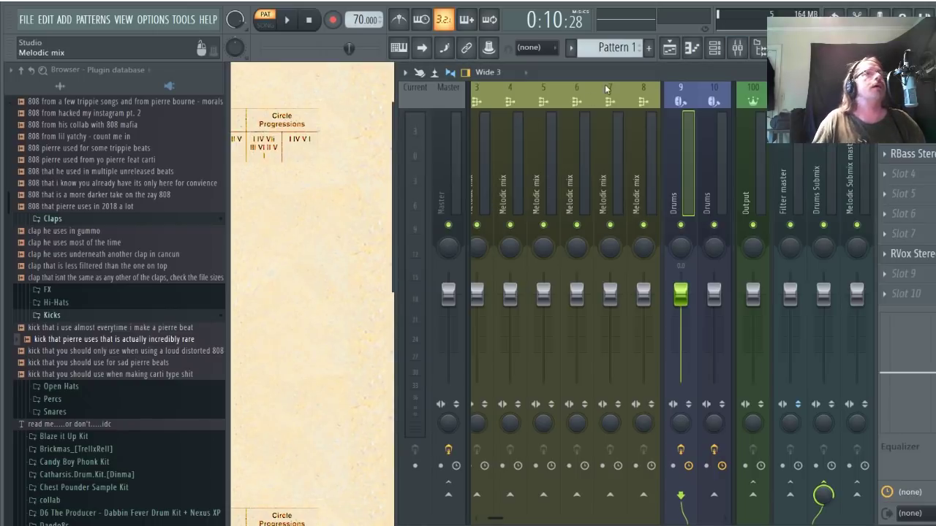
mouse_move(612, 74)
mouse_down()
mouse_move(570, 99)
mouse_move(568, 81)
mouse_up()
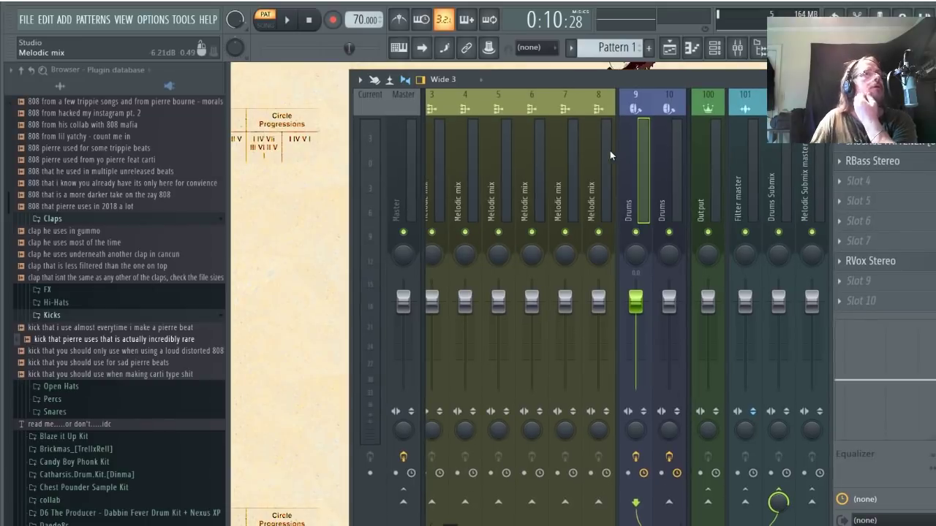
scroll(640, 150, down, 3)
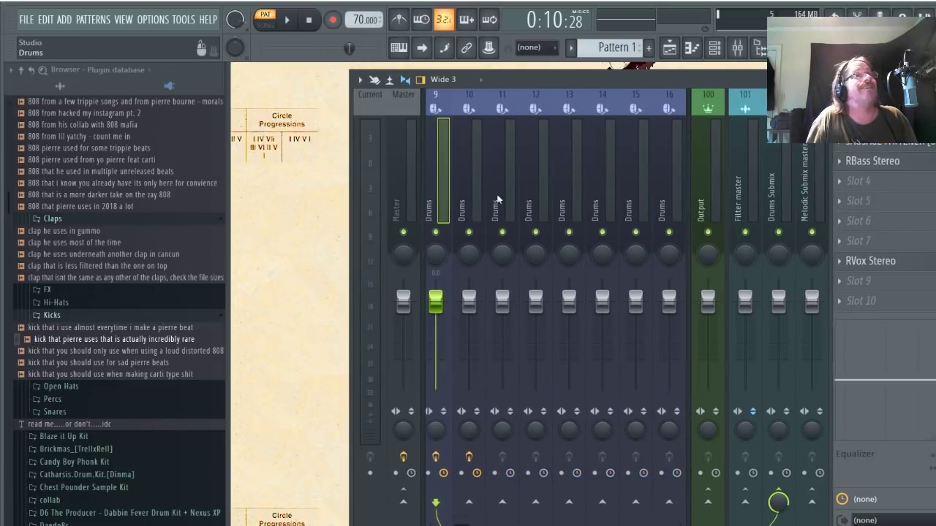
scroll(453, 182, up, 3)
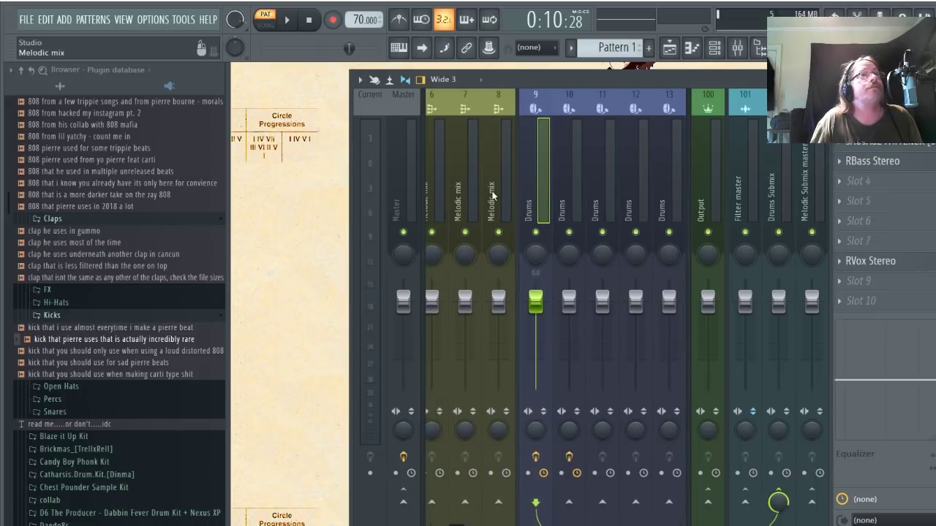
key(space)
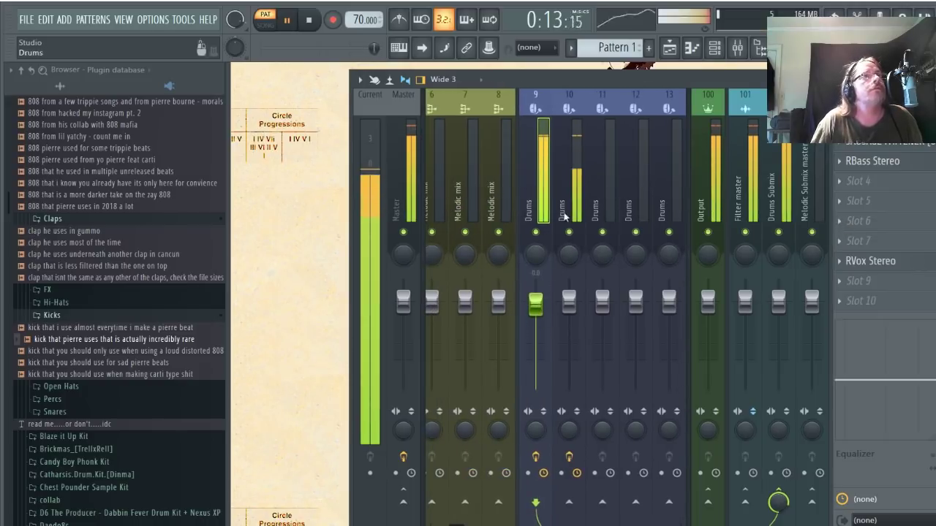
click(640, 176)
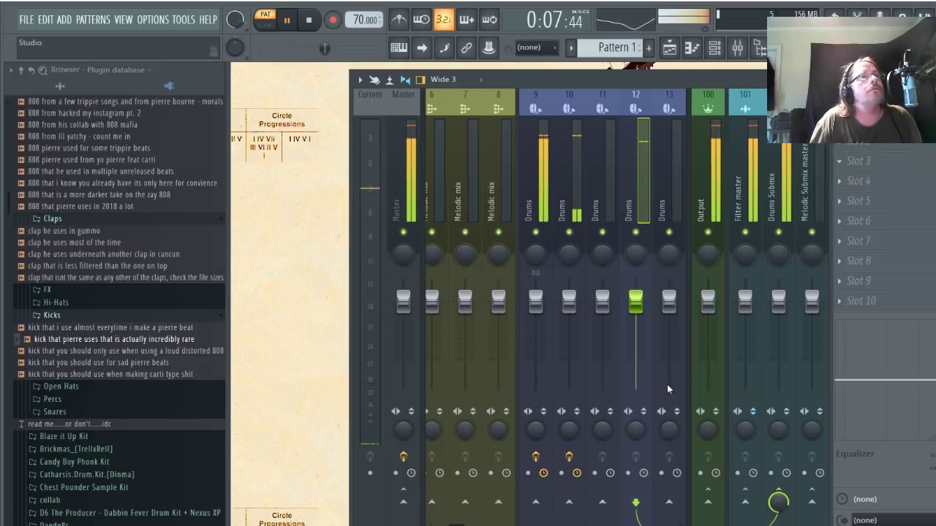
Load ValhallaVintageVerb on insert 12 and lower drum tracks 9, 10 and 12.
click(878, 161)
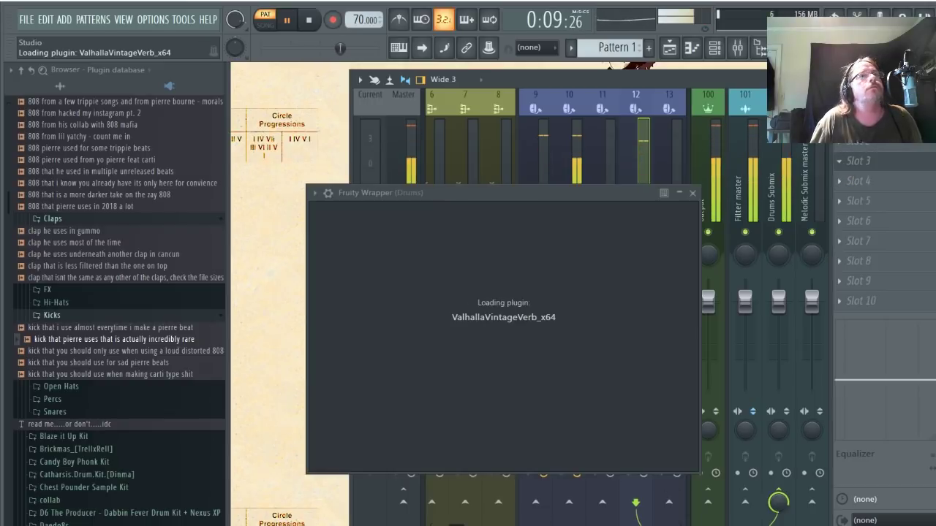
click(925, 166)
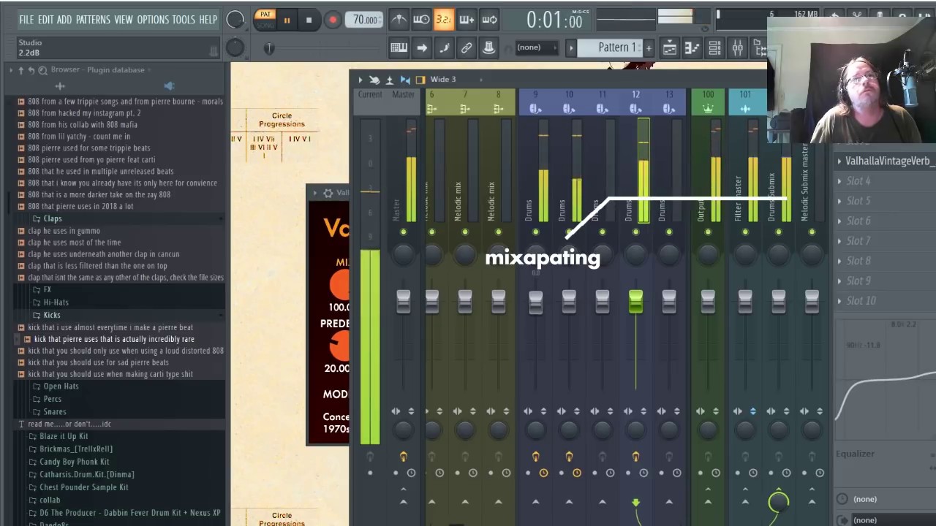
mouse_move(535, 299)
mouse_down()
mouse_move(535, 322)
mouse_move(581, 323)
mouse_up()
ctrl+click(535, 322)
ctrl+click(569, 300)
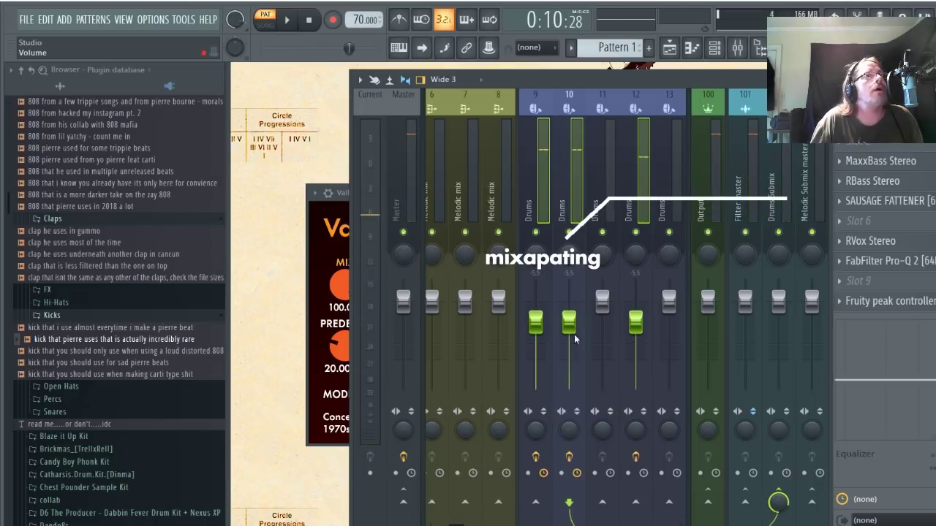
click(574, 325)
key(space)
key(space)
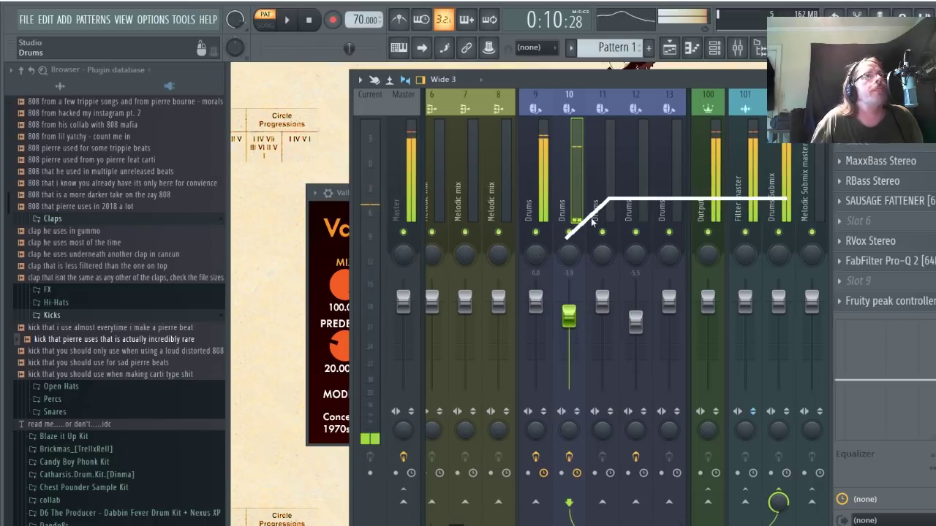
Set the drums peak controller's tension to -31% and base to 55%.
click(890, 300)
drag(468, 228, 912, 182)
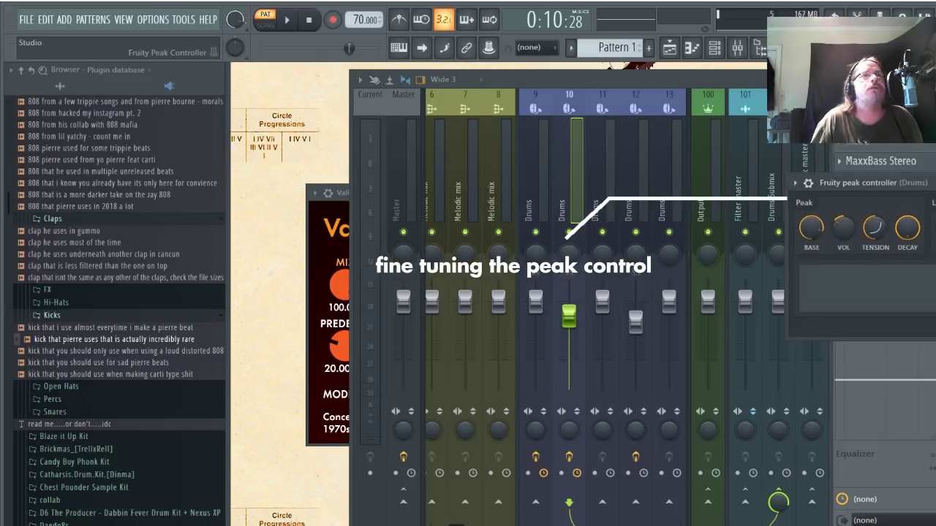
key(space)
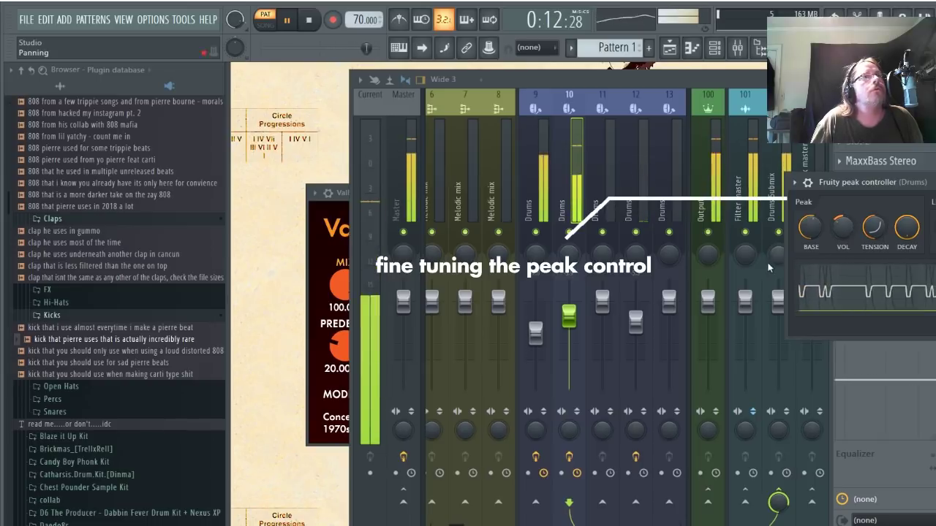
drag(873, 228, 874, 241)
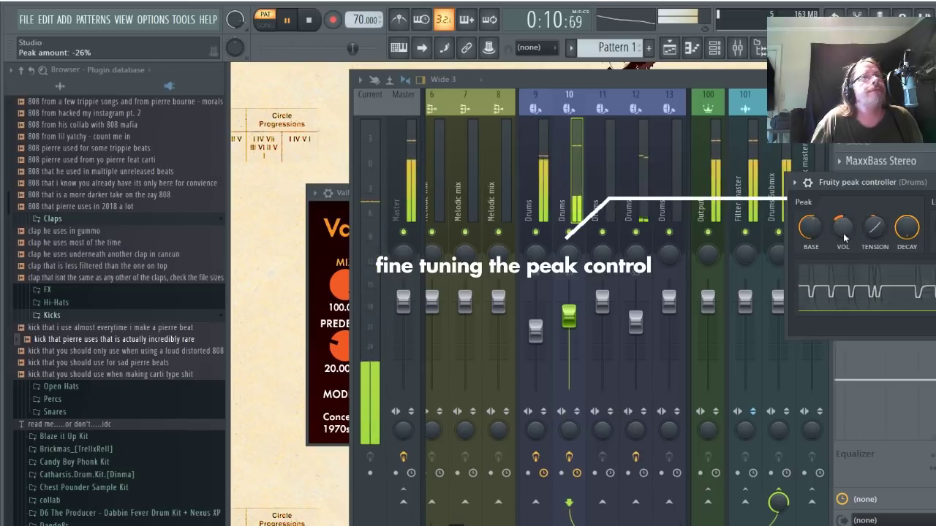
drag(810, 228, 810, 219)
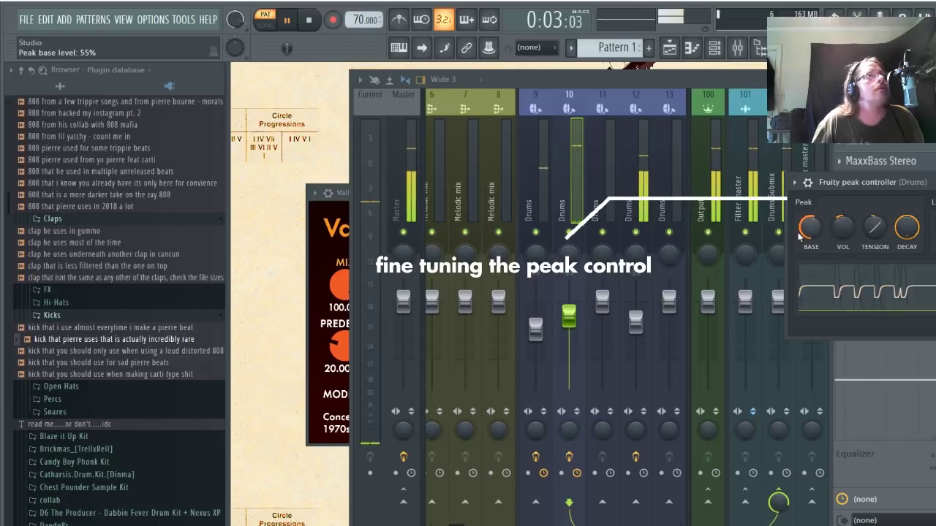
key(space)
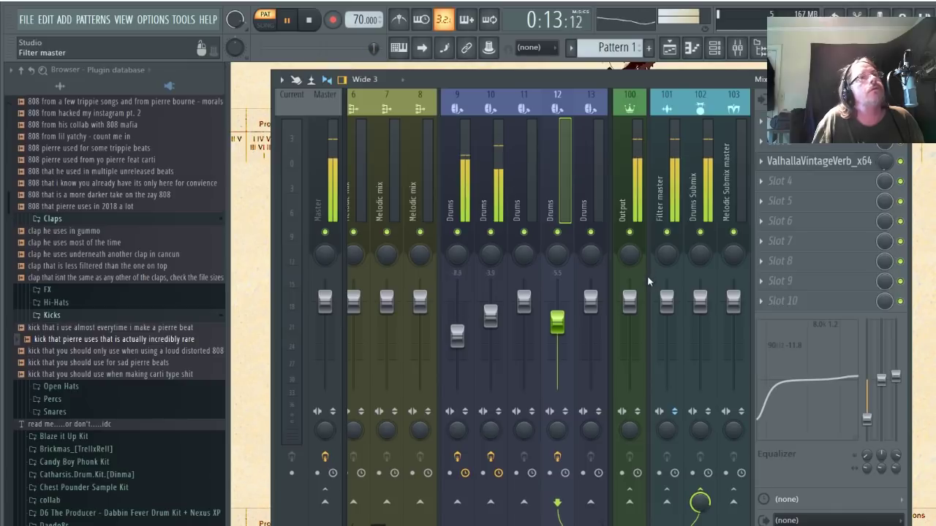
Select the Output track and run Soundgoodizer in mode A with its amount raised.
click(490, 315)
key(space)
click(630, 175)
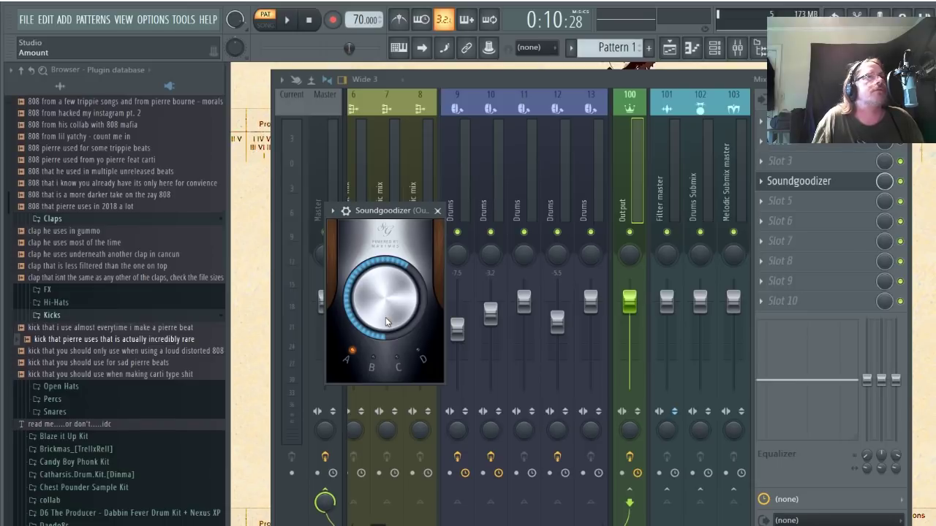
key(space)
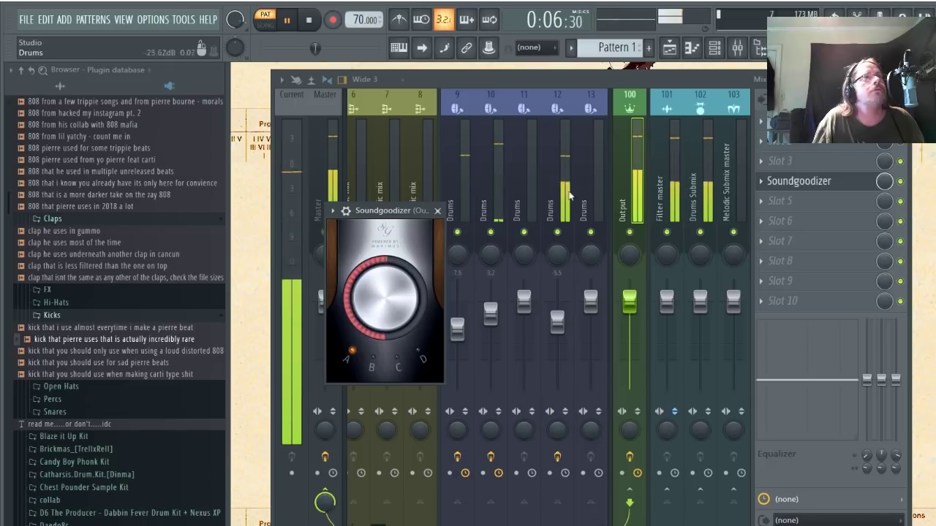
Inspect drum tracks 9 and 10 and switch off track 10's peak controller.
click(466, 185)
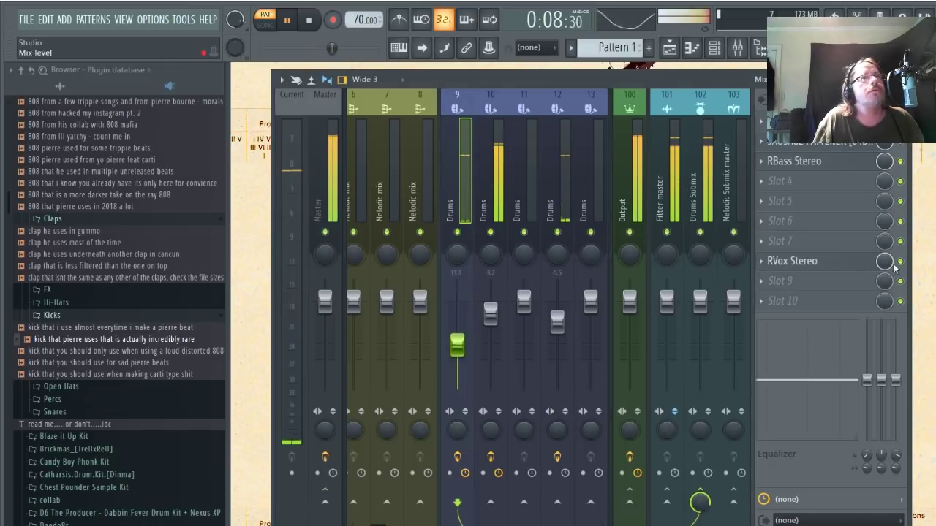
click(503, 179)
click(900, 300)
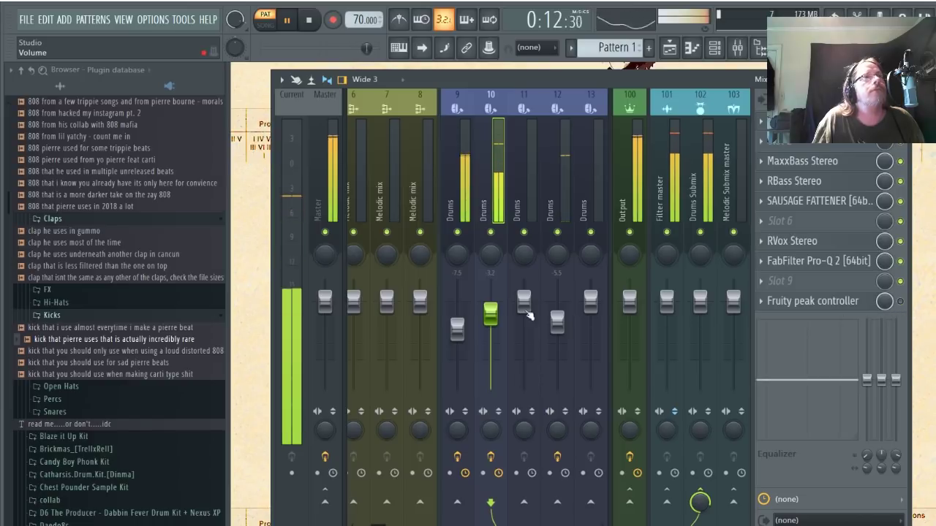
click(457, 329)
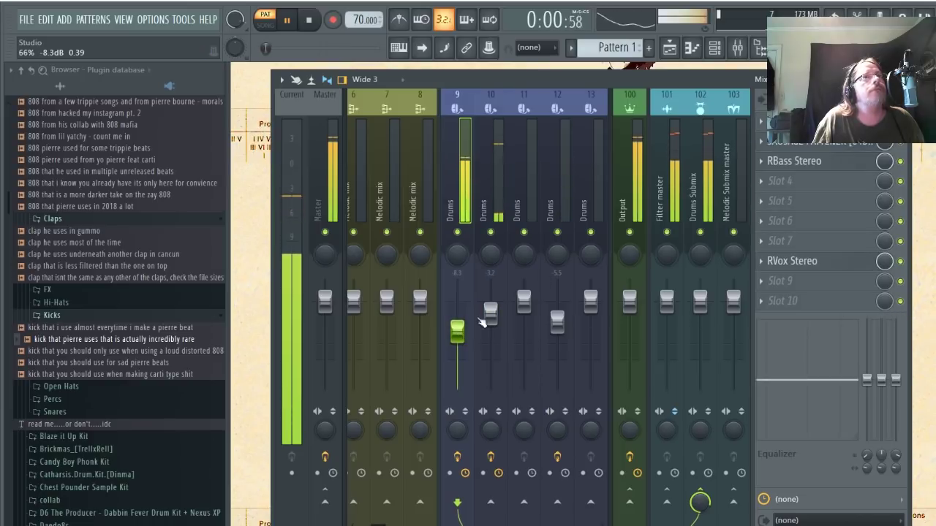
key(space)
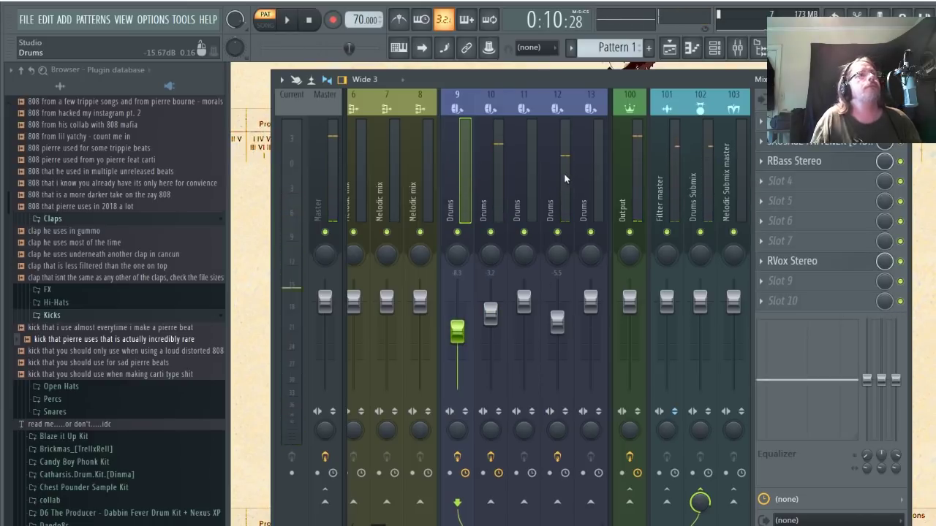
Lower drum tracks 9–12 together, then raise track 10 to -4.9 dB and 12 to -5.9 dB.
drag(567, 177, 443, 193)
drag(537, 284, 530, 322)
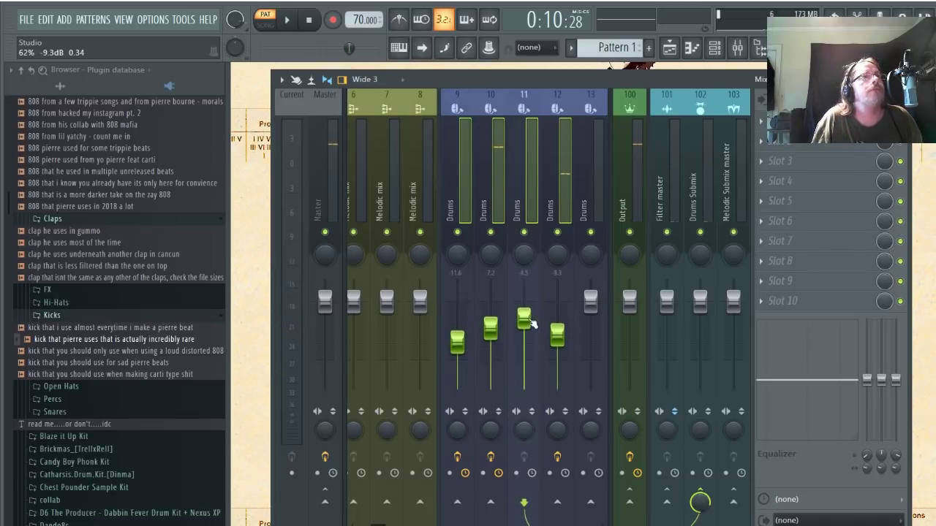
key(space)
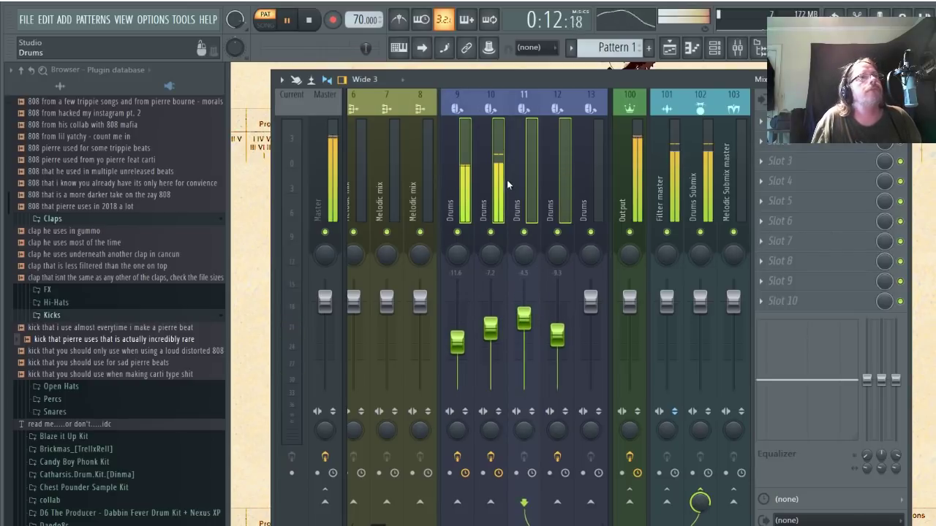
click(507, 180)
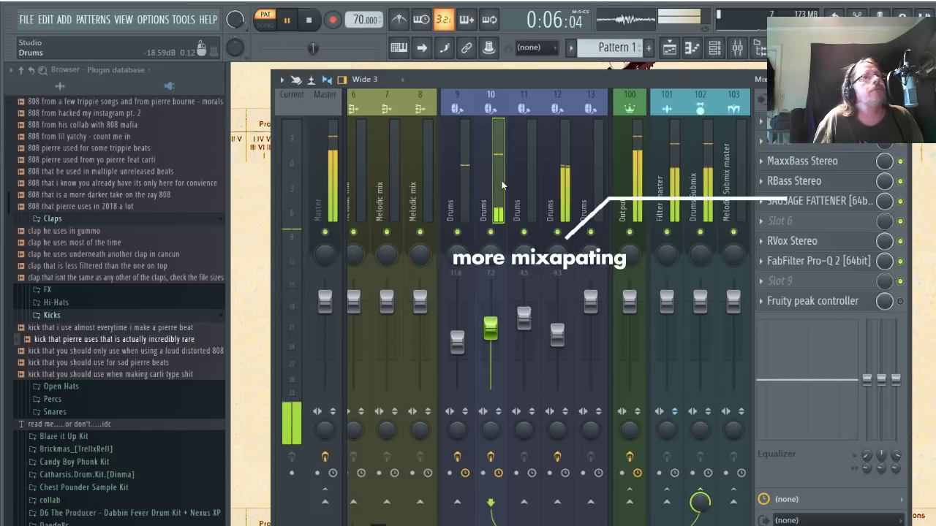
drag(490, 329, 490, 319)
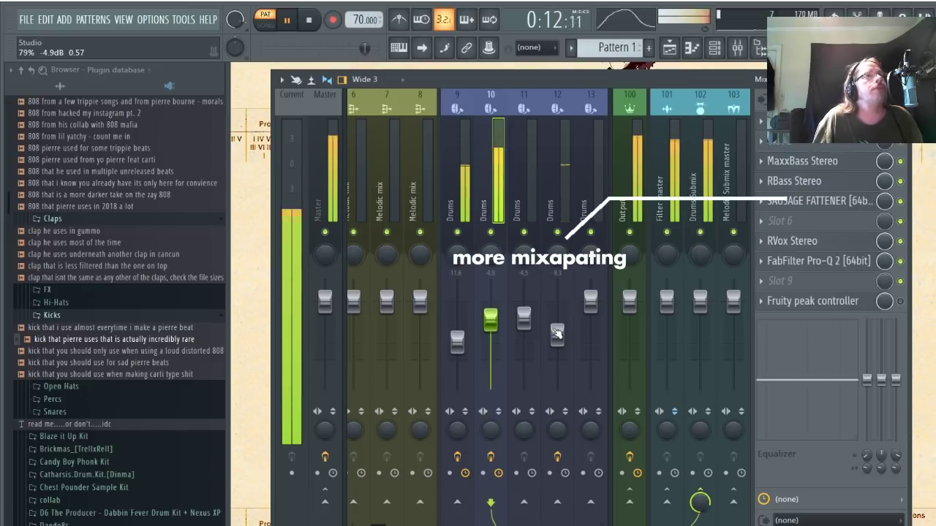
drag(557, 333, 557, 322)
Reduce the drums peak controller amount to -13% and check the Output Soundgoodizer.
click(490, 320)
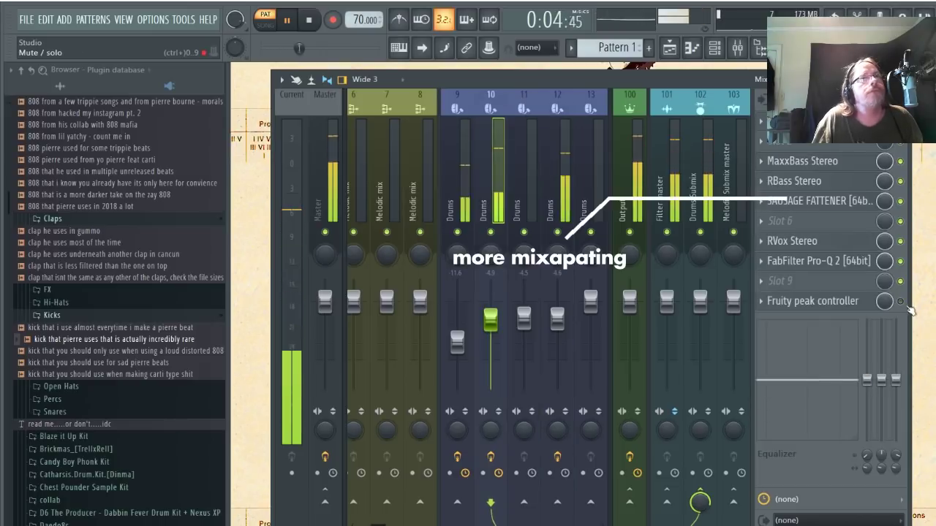
click(805, 300)
drag(843, 227, 845, 234)
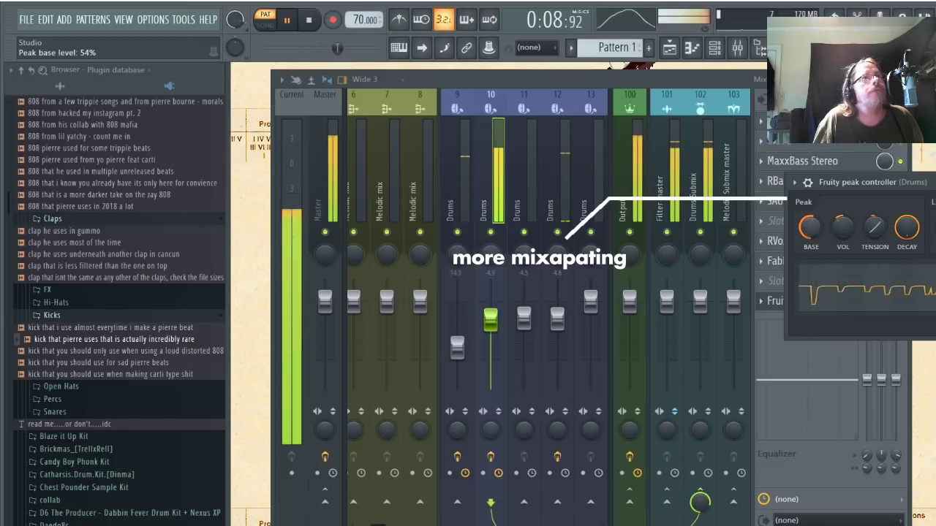
click(636, 150)
click(798, 180)
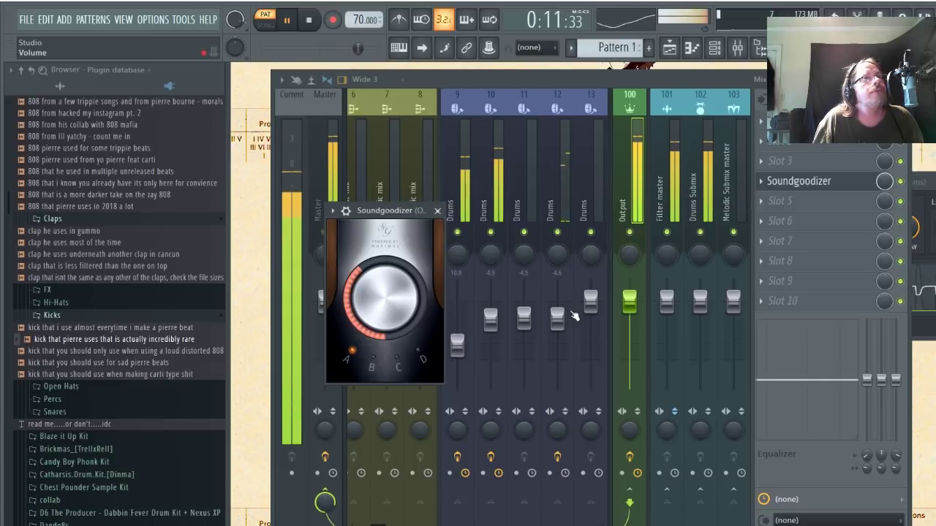
click(564, 168)
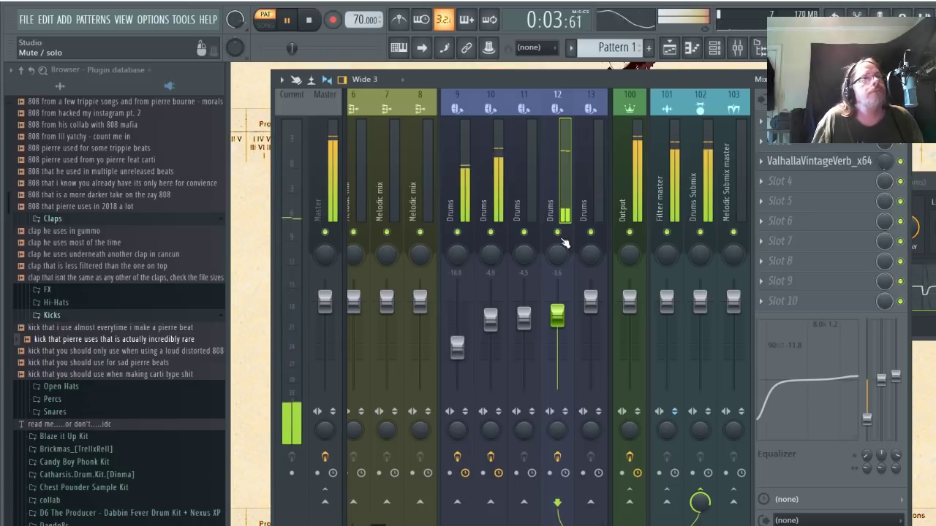
Stop playback, bring up the channel rack, reset to the song start and switch to song mode.
key(space)
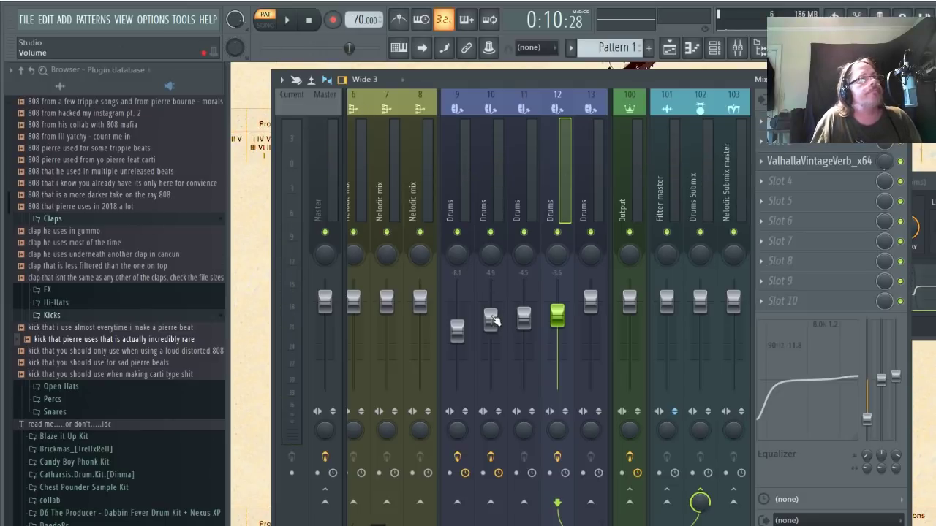
key(F6)
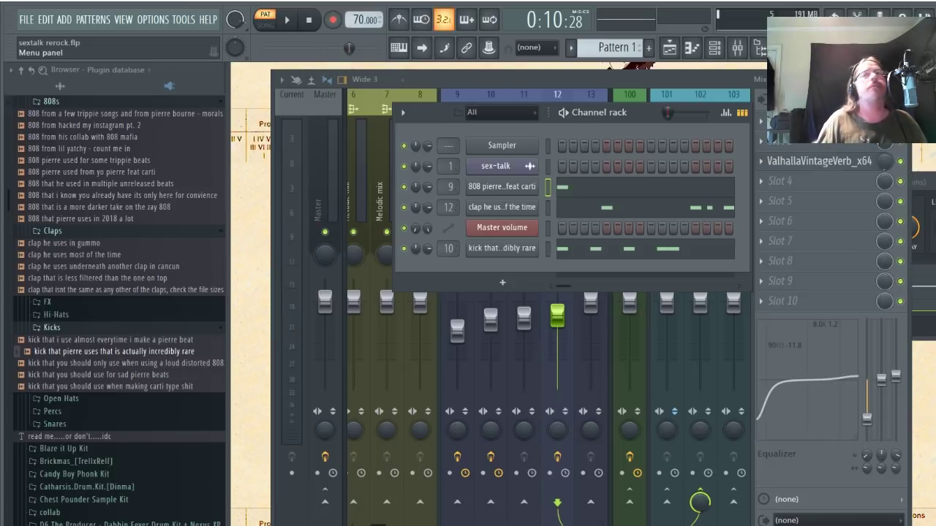
key(space)
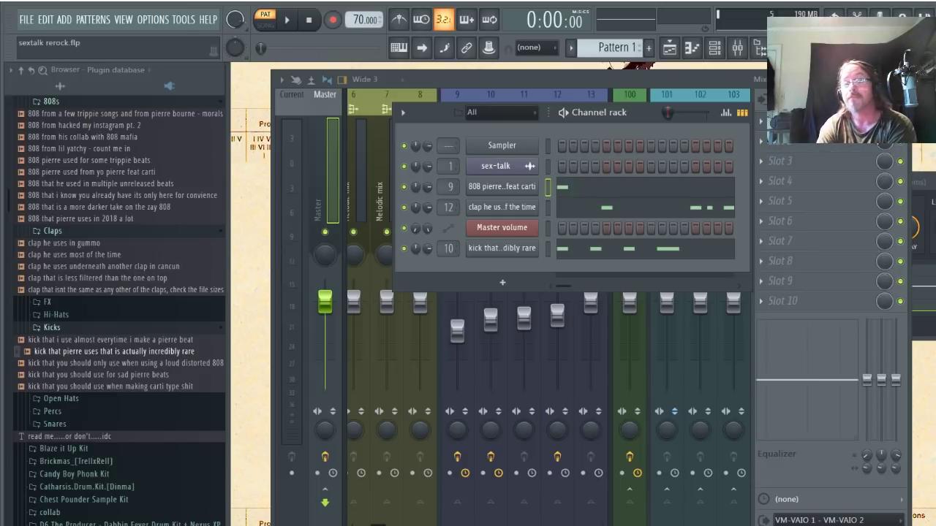
click(568, 479)
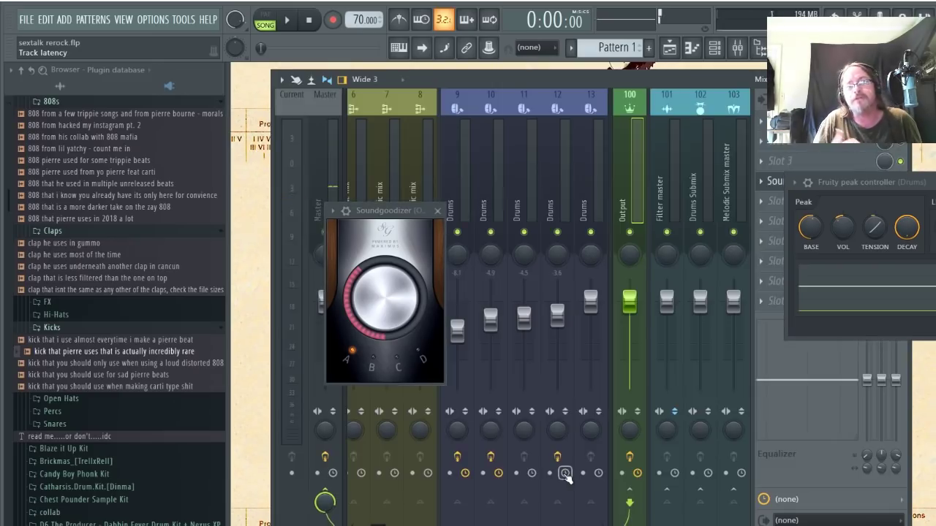